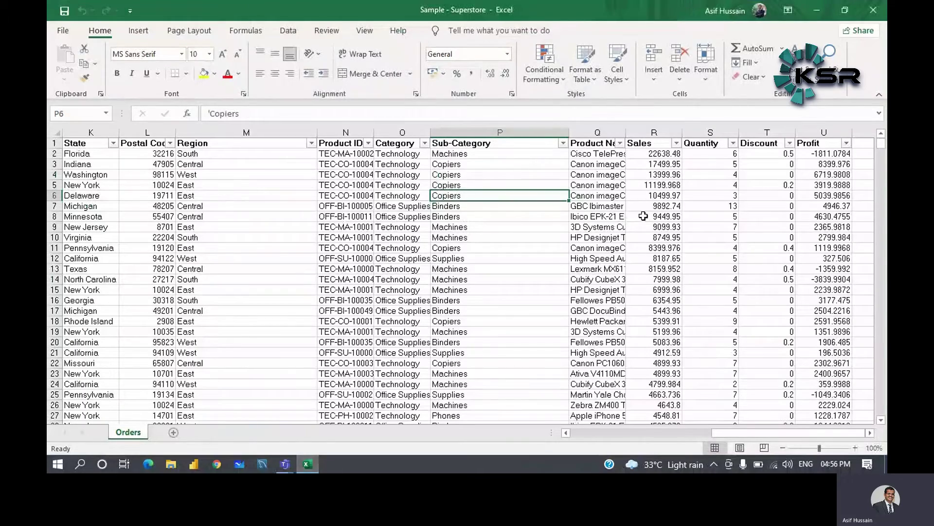
Examine the Orders records across the region, category, sub-category, sales, quantity, discount and profit columns
{"action": "scroll", "coordinate": [643, 216], "scroll_direction": "down", "scroll_amount": 6}
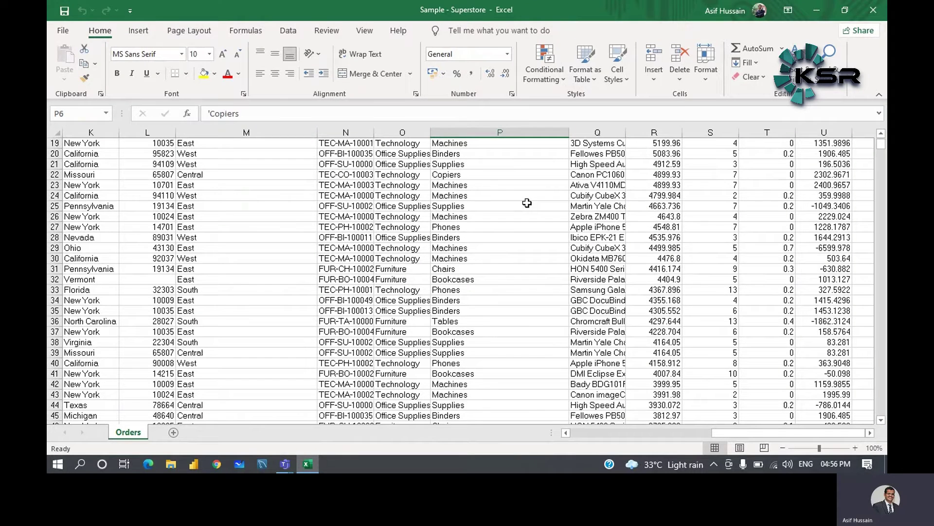
{"action": "scroll", "coordinate": [527, 202], "scroll_direction": "down", "scroll_amount": 1}
{"action": "scroll", "coordinate": [527, 202], "scroll_direction": "up", "scroll_amount": 7}
{"action": "scroll", "coordinate": [527, 202], "scroll_direction": "down", "scroll_amount": 7}
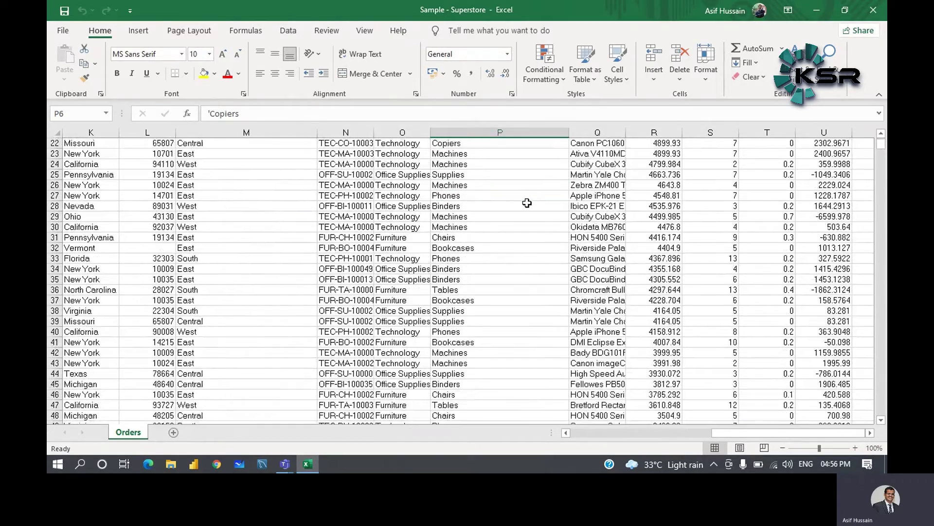
{"action": "scroll", "coordinate": [527, 203], "scroll_direction": "down", "scroll_amount": 7}
{"action": "scroll", "coordinate": [527, 202], "scroll_direction": "up", "scroll_amount": 4}
{"action": "scroll", "coordinate": [527, 202], "scroll_direction": "up", "scroll_amount": 2}
{"action": "scroll", "coordinate": [527, 202], "scroll_direction": "down", "scroll_amount": 2}
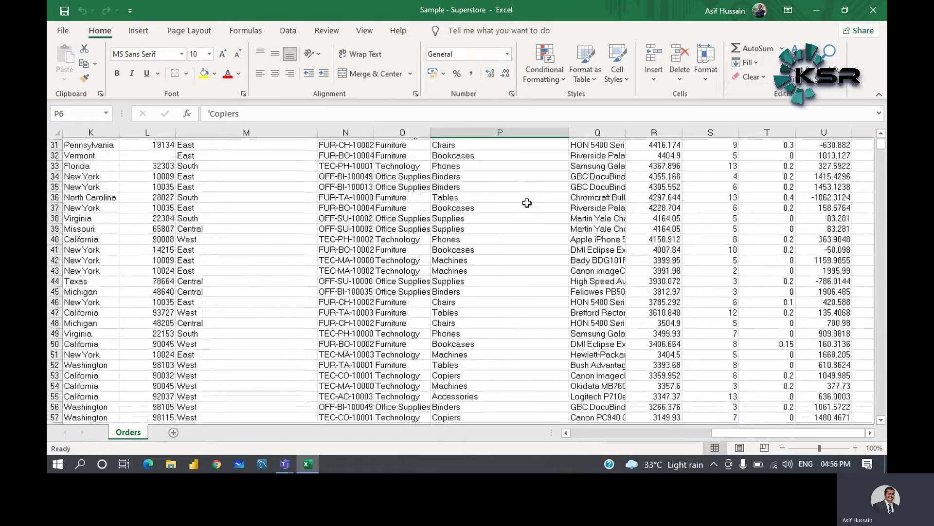
{"action": "scroll", "coordinate": [496, 203], "scroll_direction": "down", "scroll_amount": 10}
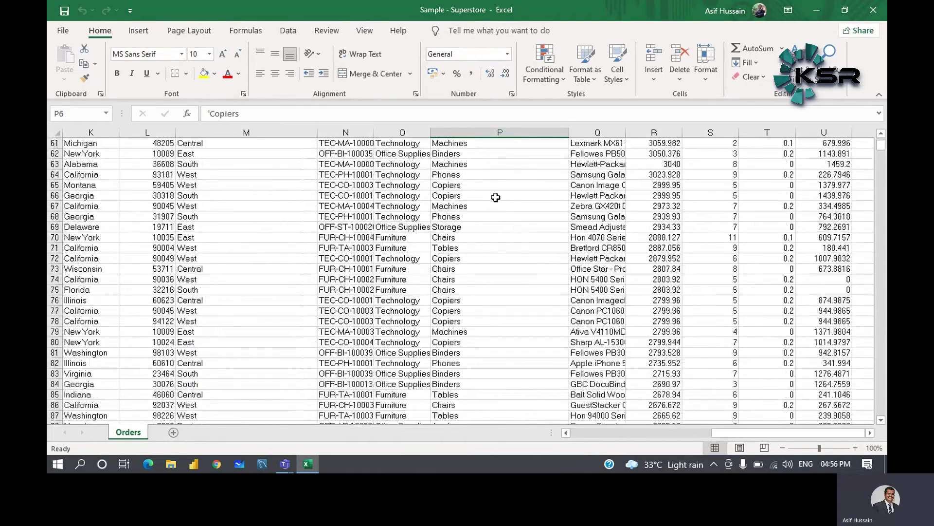
{"action": "scroll", "coordinate": [496, 201], "scroll_direction": "up", "scroll_amount": 14}
{"action": "scroll", "coordinate": [495, 197], "scroll_direction": "up", "scroll_amount": 6}
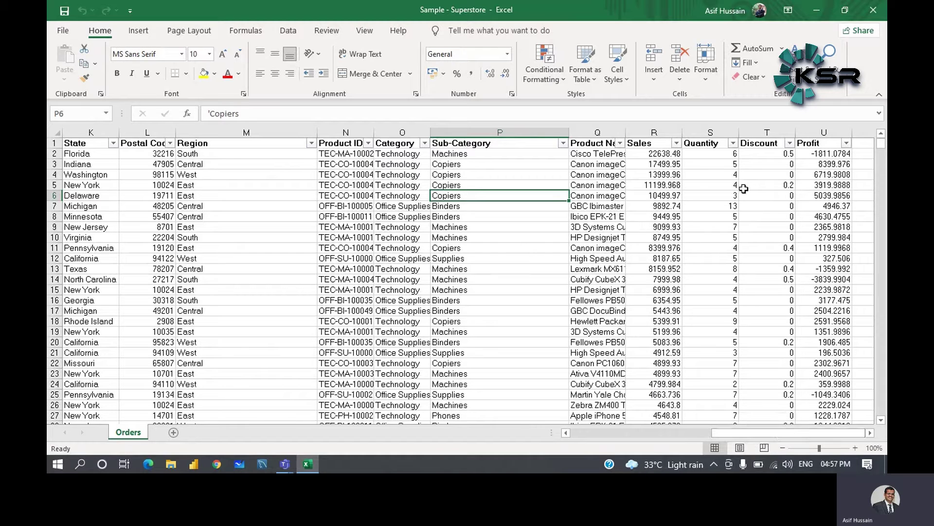
Widen the Customer ID column slightly so its header is fully readable
{"action": "left_click_drag", "start_coordinate": [773, 435], "coordinate": [606, 435]}
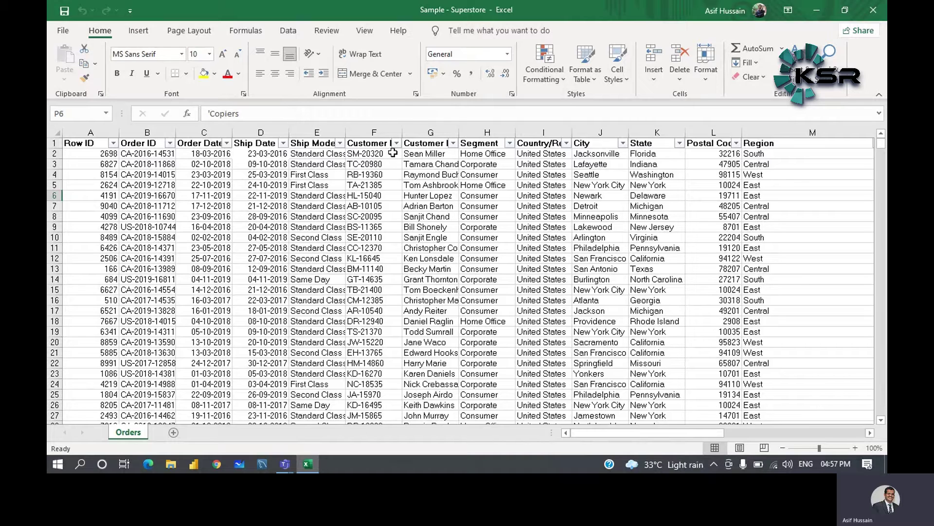
{"action": "left_click_drag", "start_coordinate": [402, 132], "coordinate": [414, 132]}
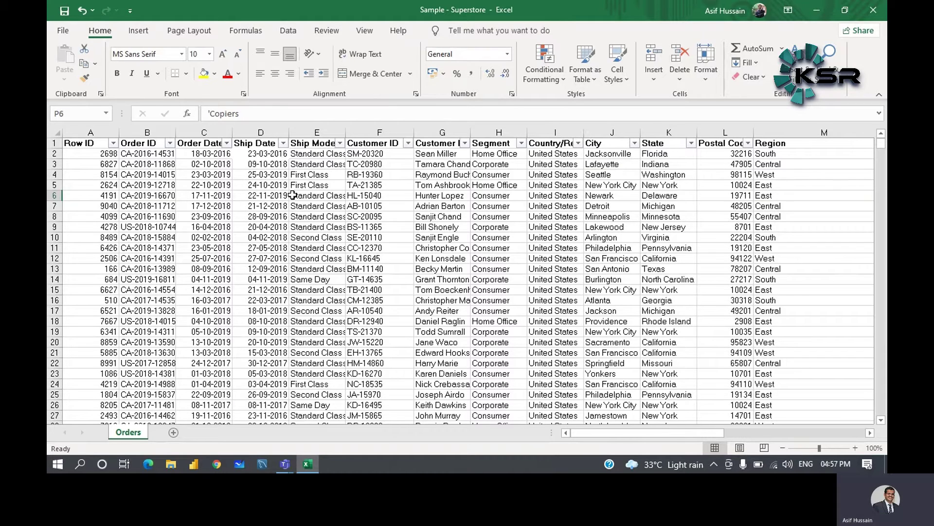
{"action": "left_click", "coordinate": [356, 176]}
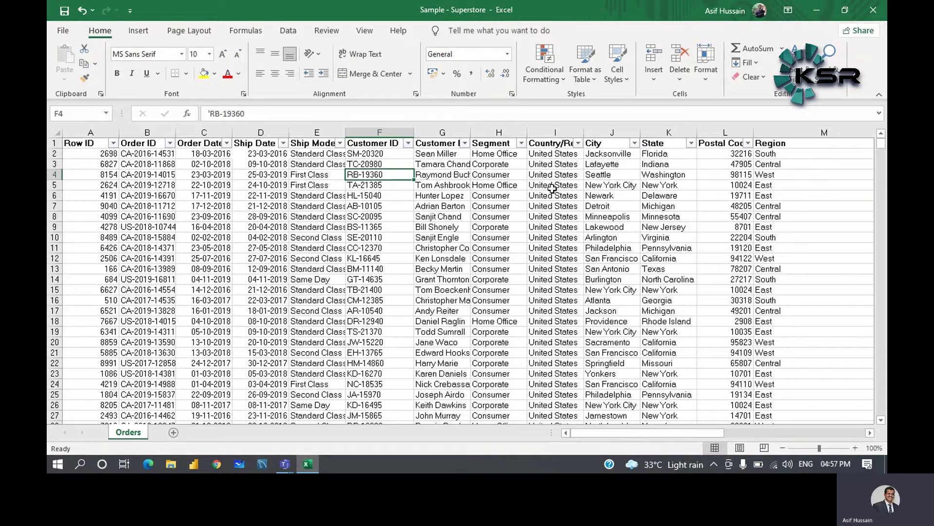
Review the full Orders data set, including the order, sub-category, sales and Region columns
{"action": "left_click", "coordinate": [52, 135]}
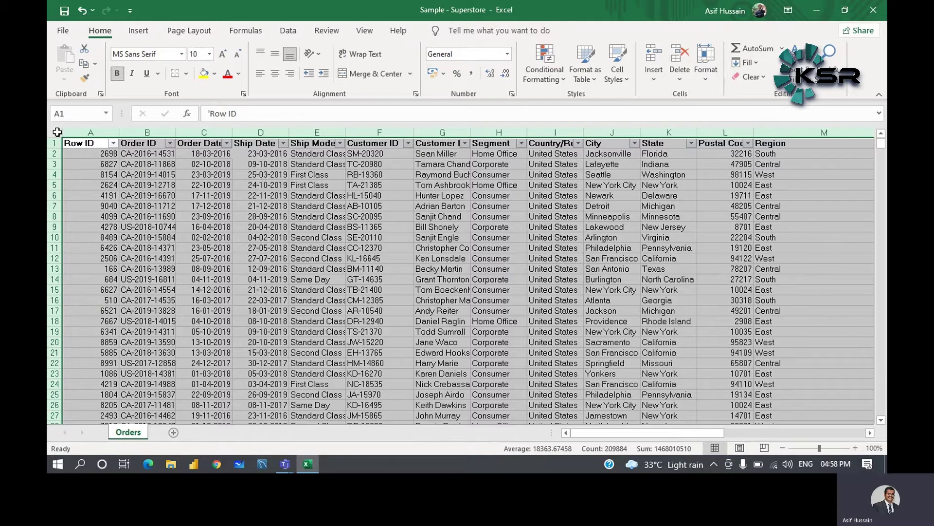
{"action": "left_click", "coordinate": [215, 233]}
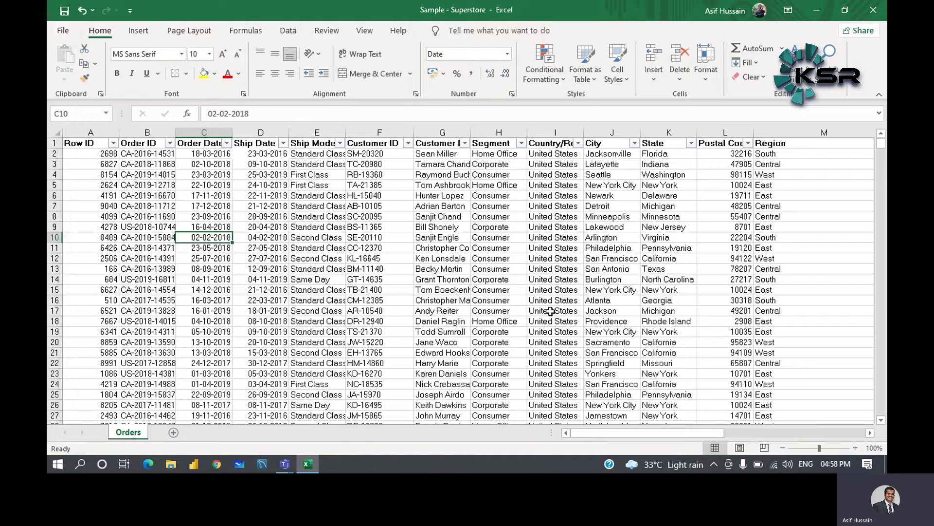
{"action": "left_click_drag", "start_coordinate": [652, 434], "coordinate": [767, 432]}
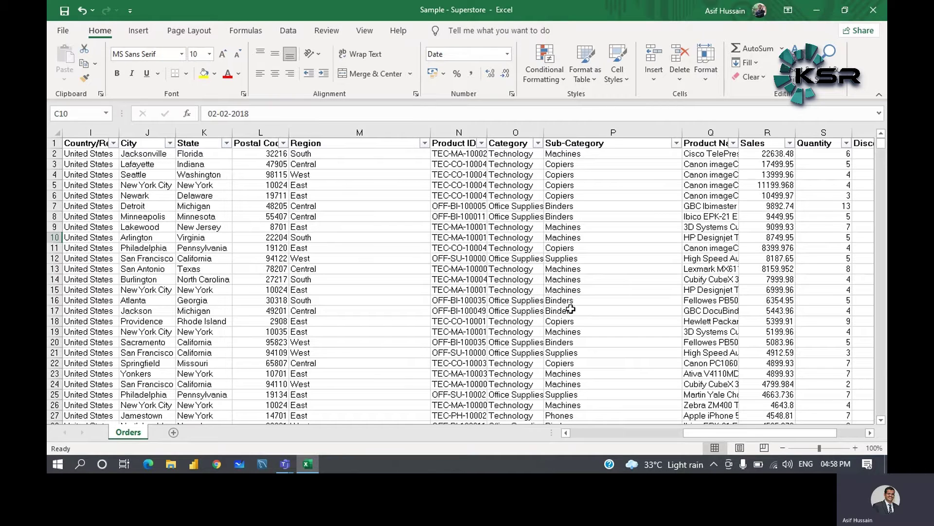
{"action": "scroll", "coordinate": [570, 310], "scroll_direction": "down", "scroll_amount": 8}
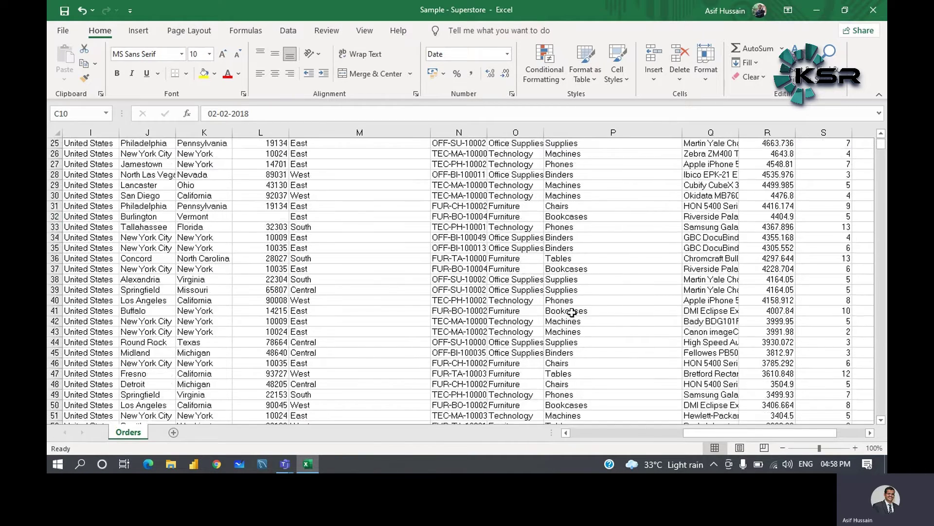
{"action": "scroll", "coordinate": [572, 312], "scroll_direction": "down", "scroll_amount": 2}
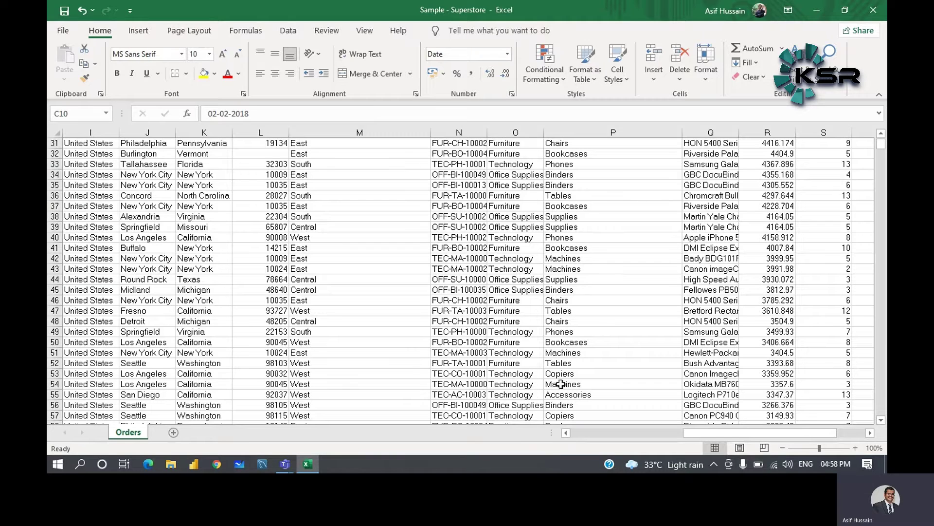
{"action": "scroll", "coordinate": [574, 386], "scroll_direction": "down", "scroll_amount": 1}
{"action": "scroll", "coordinate": [576, 385], "scroll_direction": "down", "scroll_amount": 5}
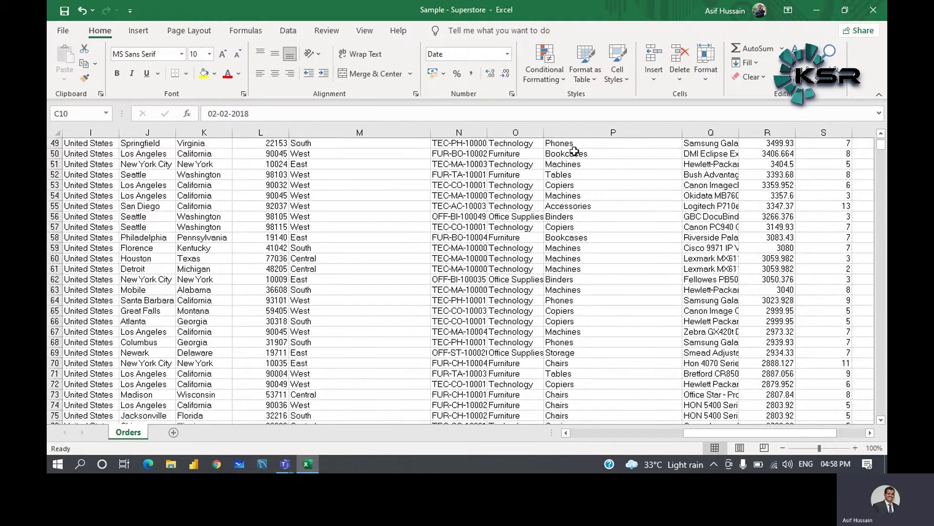
{"action": "scroll", "coordinate": [572, 196], "scroll_direction": "up", "scroll_amount": 7}
{"action": "scroll", "coordinate": [572, 195], "scroll_direction": "up", "scroll_amount": 9}
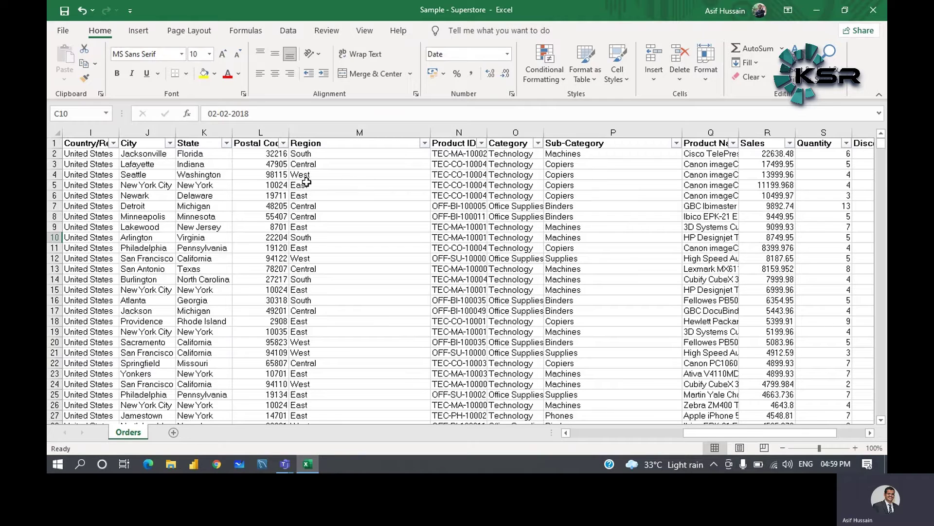
{"action": "scroll", "coordinate": [697, 430], "scroll_direction": "left", "scroll_amount": 5}
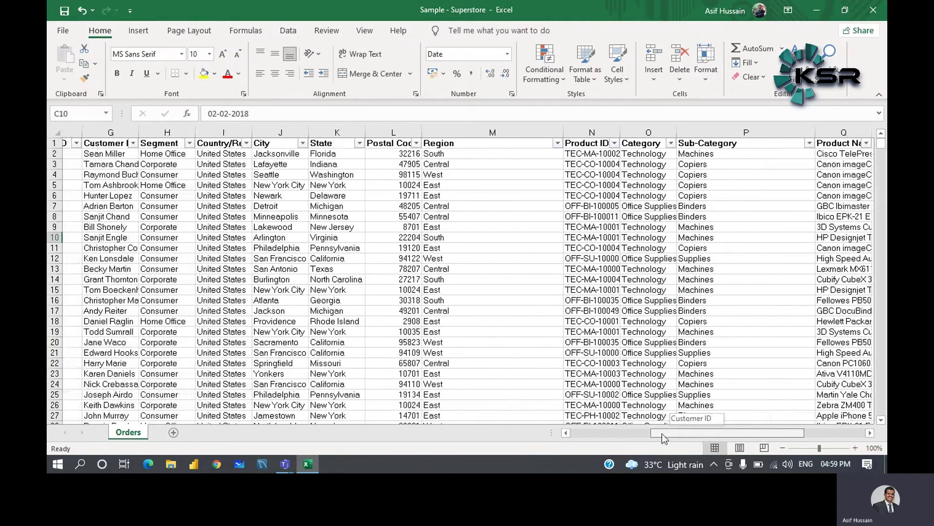
{"action": "left_click", "coordinate": [607, 131]}
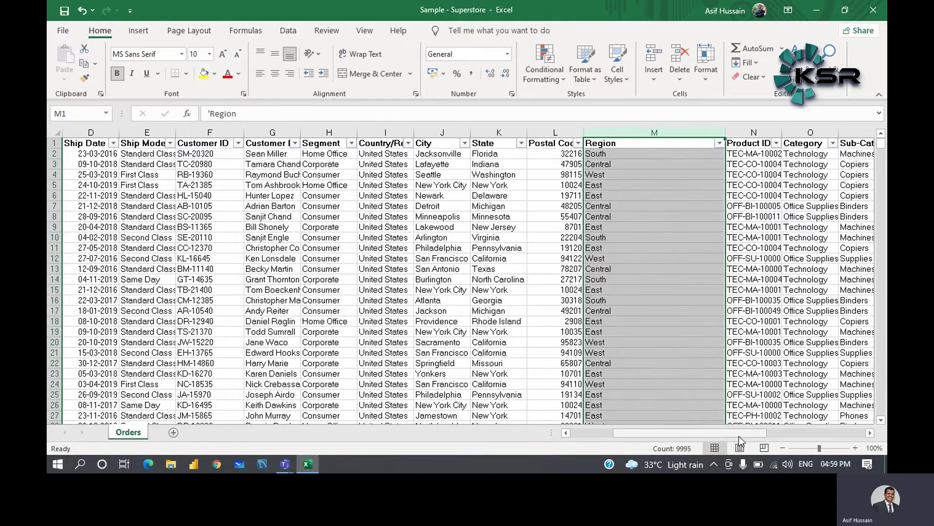
{"action": "scroll", "coordinate": [738, 434], "scroll_direction": "right", "scroll_amount": 3}
{"action": "scroll", "coordinate": [537, 258], "scroll_direction": "right", "scroll_amount": 1}
{"action": "left_click", "coordinate": [538, 258]}
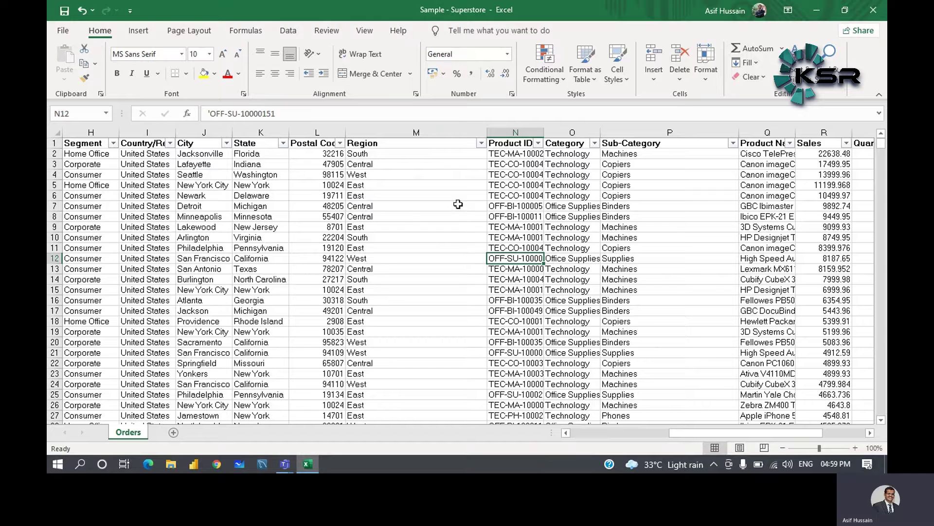
Insert a PivotTable from the Orders range A1:U9995 on a new worksheet and rename that sheet Pivot Table
{"action": "left_click", "coordinate": [411, 225]}
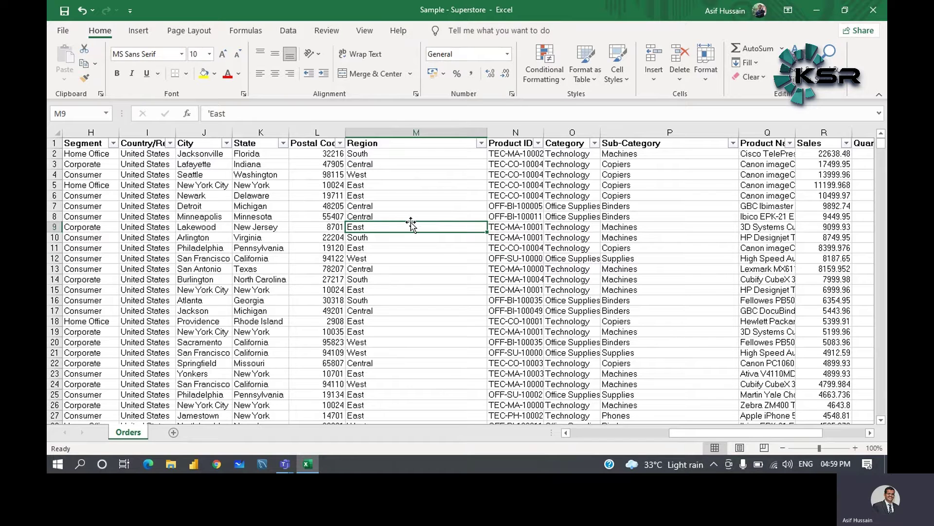
{"action": "left_click", "coordinate": [147, 34]}
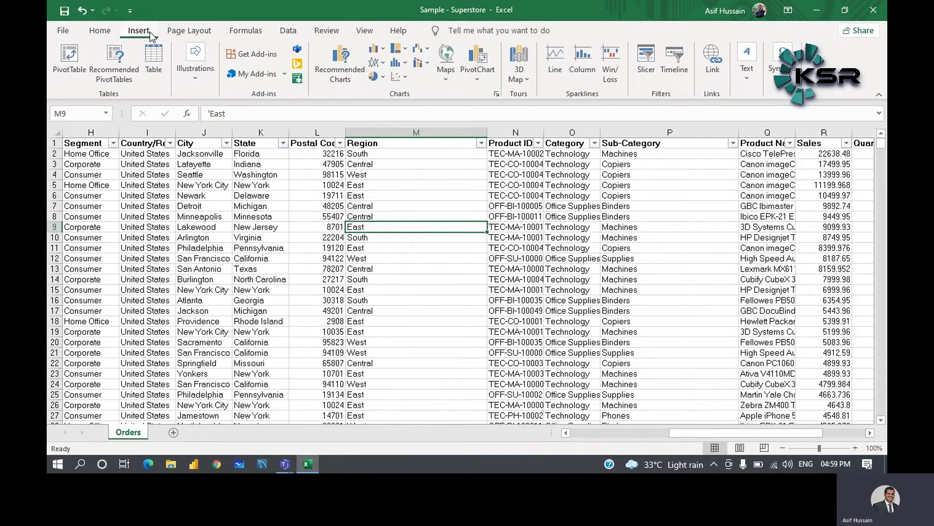
{"action": "left_click", "coordinate": [67, 65]}
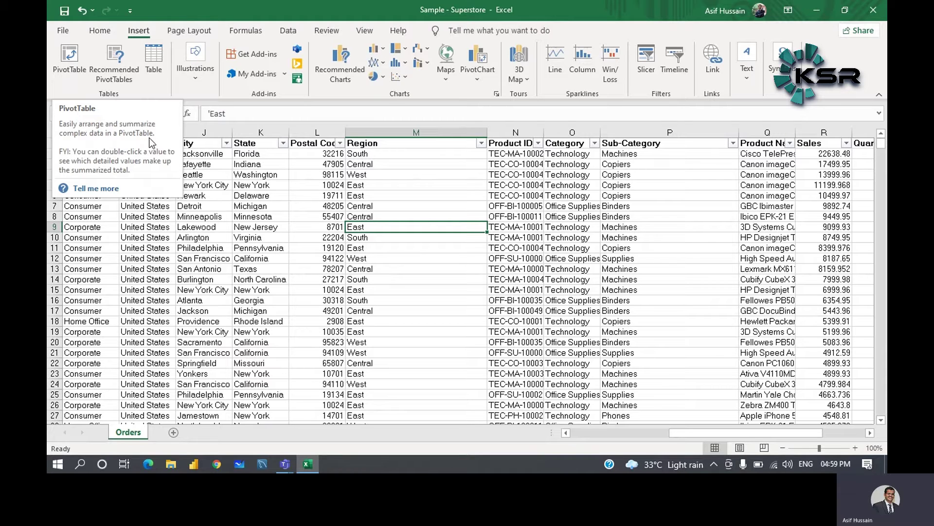
{"action": "left_click", "coordinate": [73, 59]}
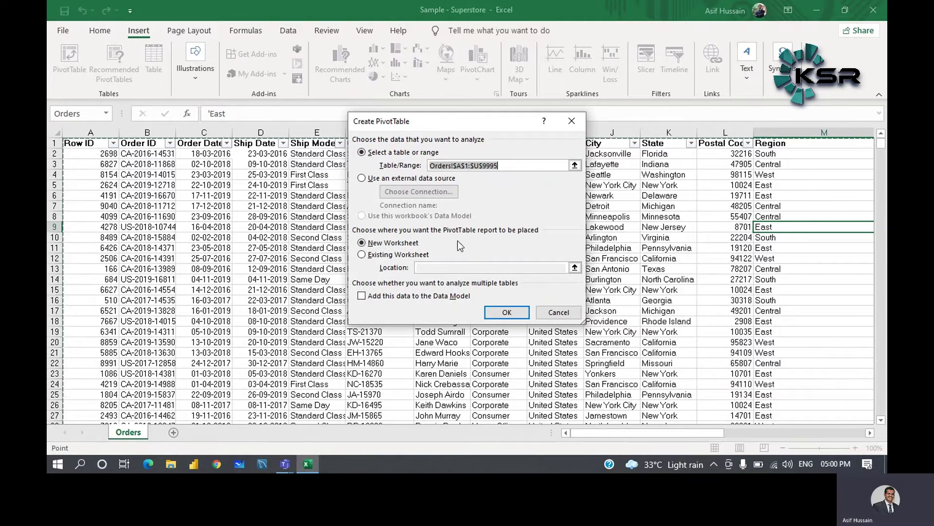
{"action": "left_click", "coordinate": [503, 314]}
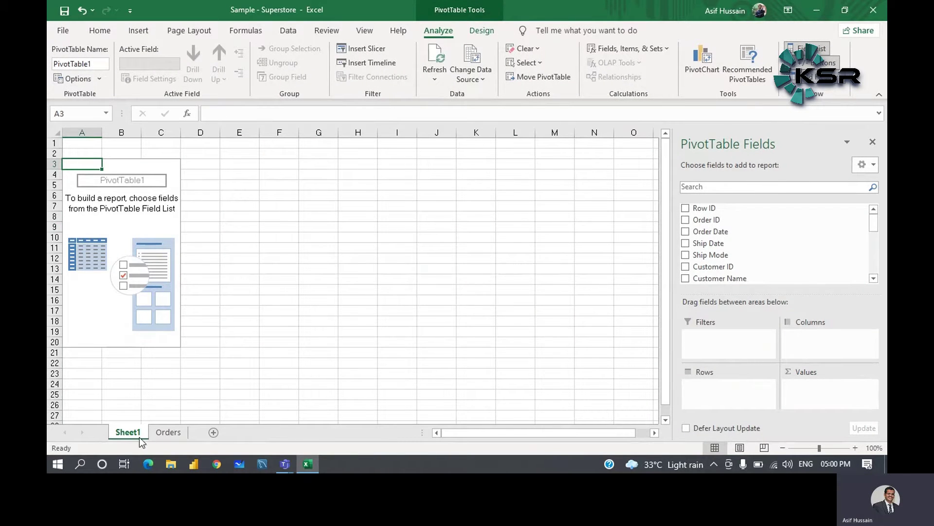
{"action": "double_click", "coordinate": [136, 433]}
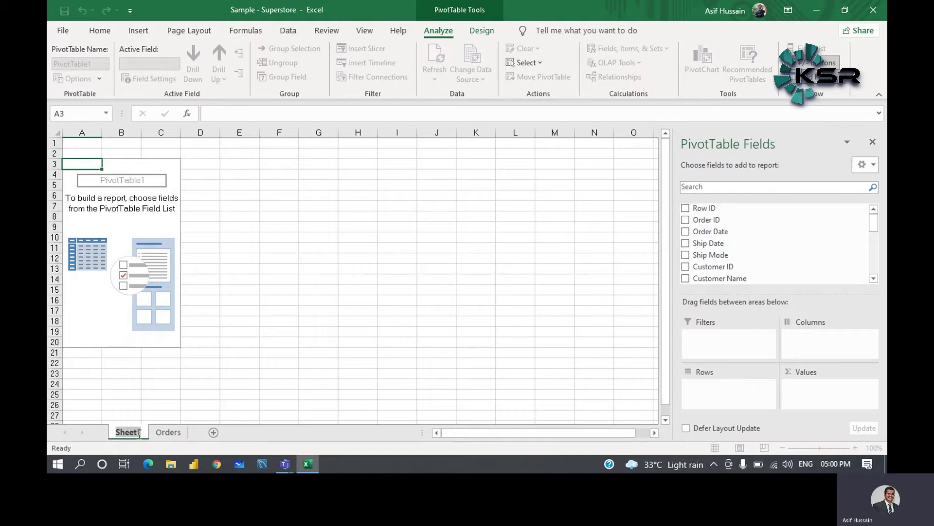
{"action": "type", "text": "Pivo"}
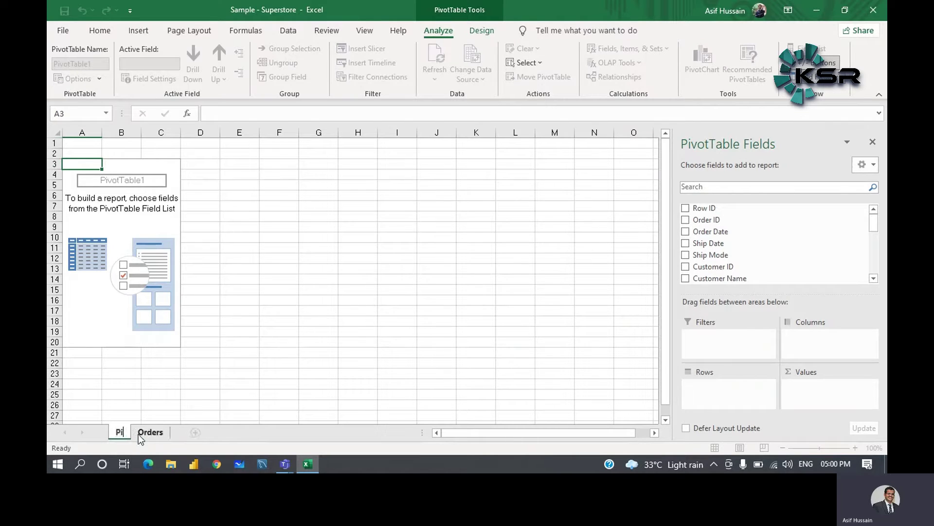
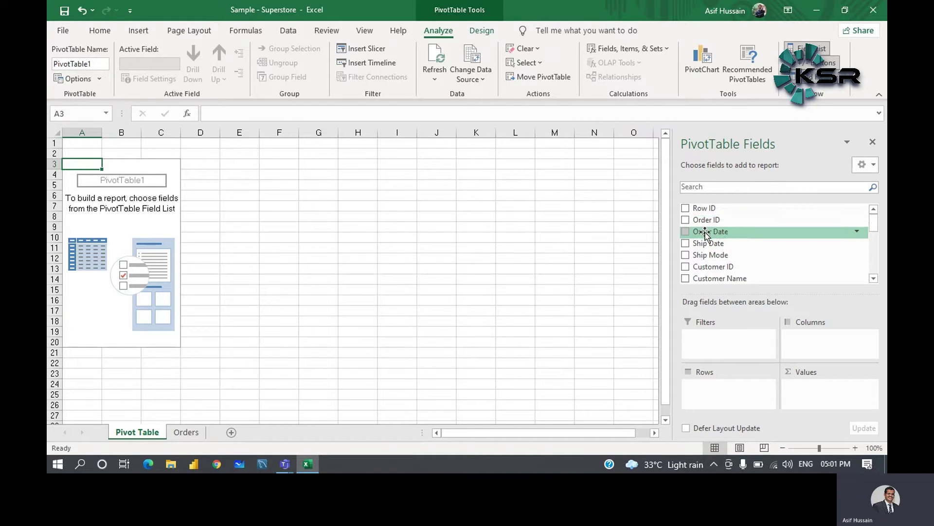
Lay out the PivotTable with Category in the rows and Sum of Sales in the values
{"action": "scroll", "coordinate": [773, 251], "scroll_direction": "down", "scroll_amount": 2}
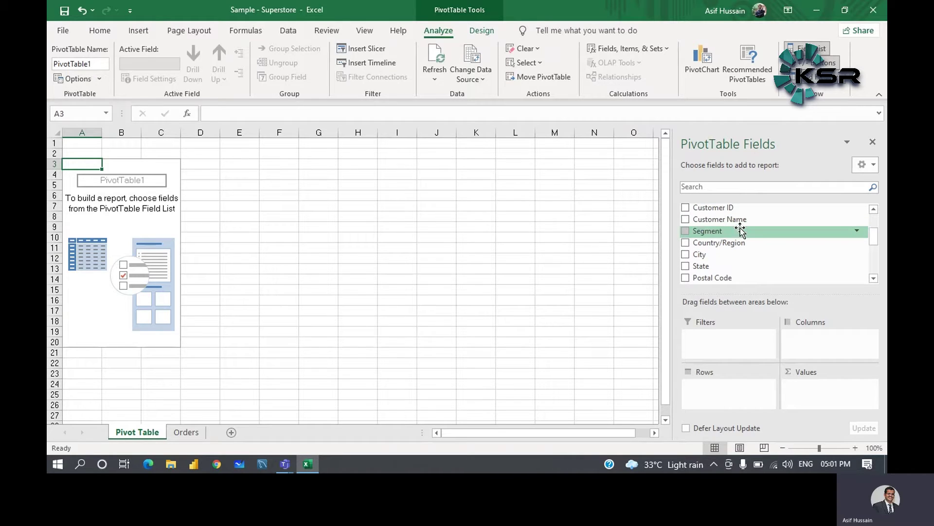
{"action": "scroll", "coordinate": [751, 273], "scroll_direction": "down", "scroll_amount": 3}
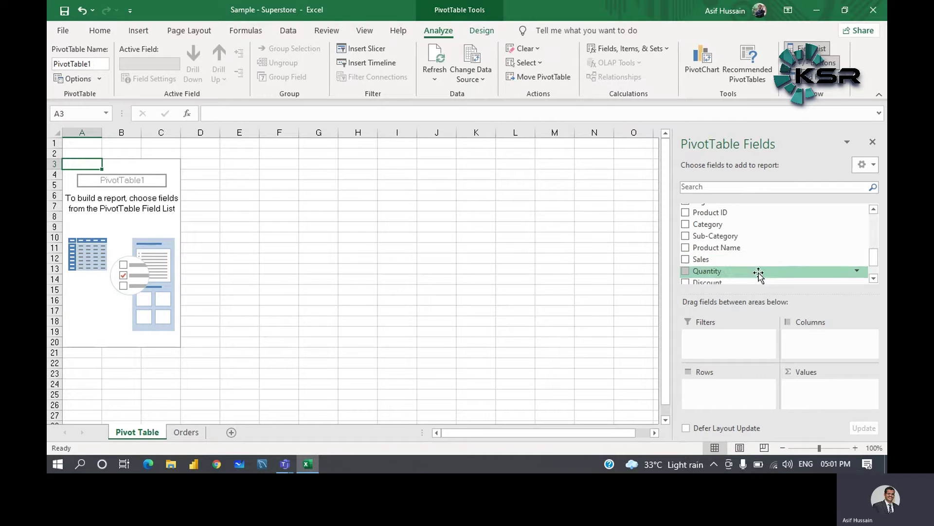
{"action": "scroll", "coordinate": [757, 270], "scroll_direction": "down", "scroll_amount": 1}
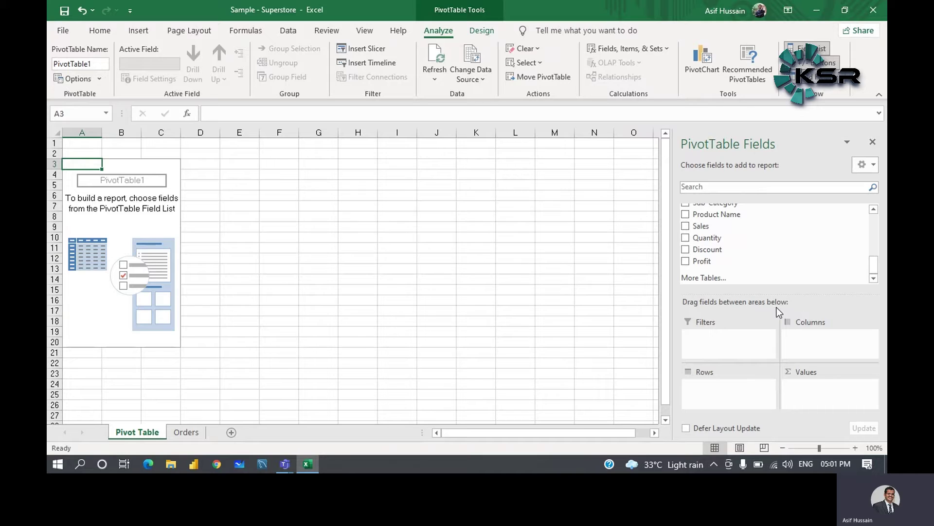
{"action": "scroll", "coordinate": [715, 254], "scroll_direction": "up", "scroll_amount": 4}
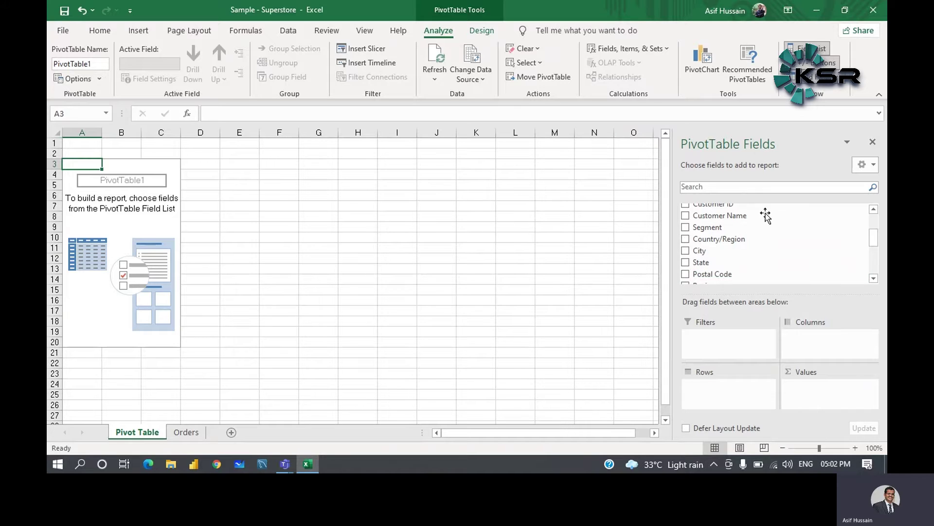
{"action": "scroll", "coordinate": [766, 215], "scroll_direction": "down", "scroll_amount": 4}
{"action": "scroll", "coordinate": [765, 215], "scroll_direction": "up", "scroll_amount": 1}
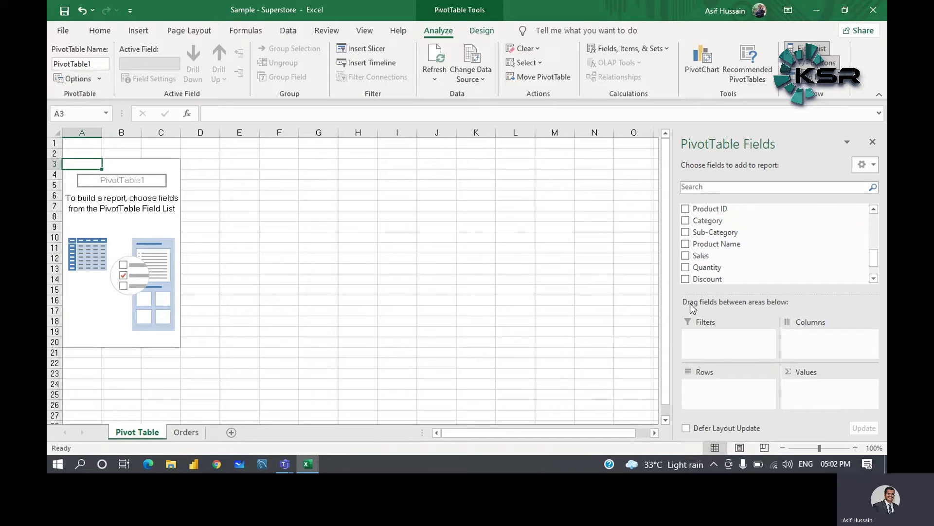
{"action": "left_click_drag", "start_coordinate": [686, 220], "coordinate": [723, 389]}
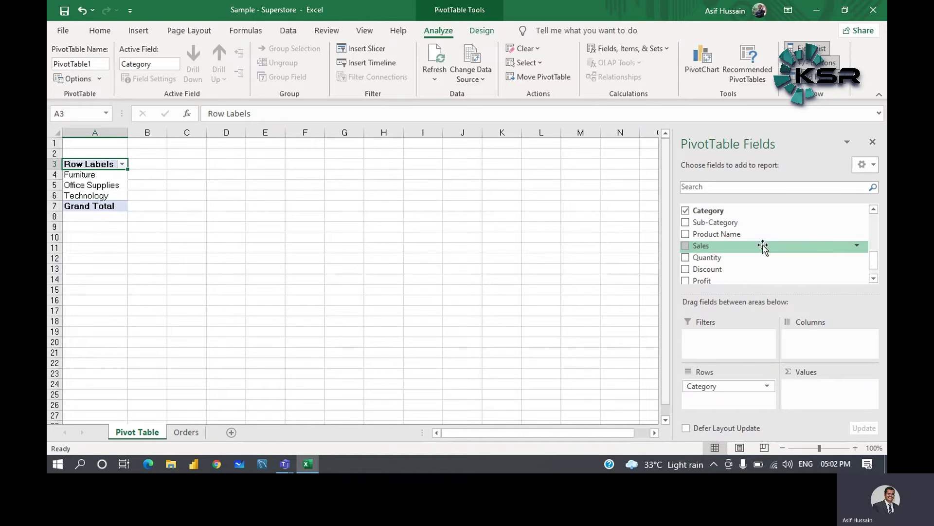
{"action": "scroll", "coordinate": [786, 227], "scroll_direction": "down", "scroll_amount": 1}
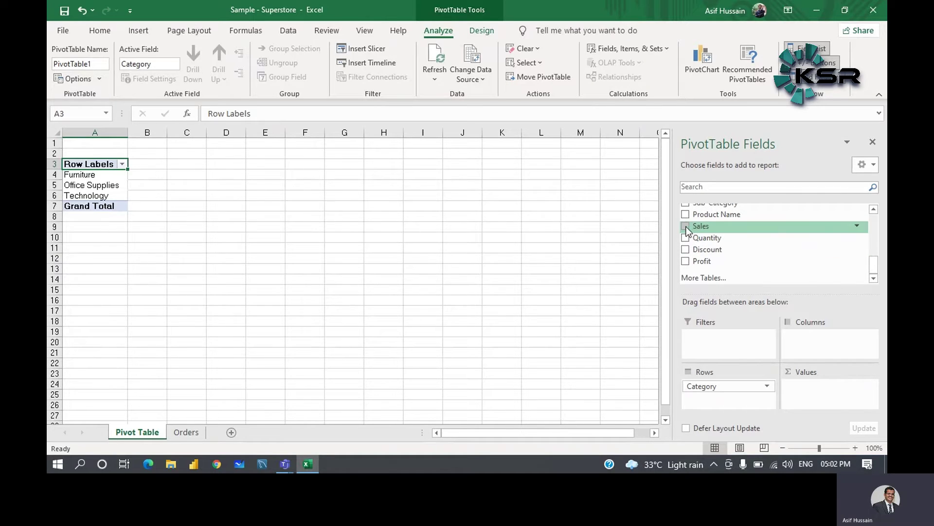
{"action": "left_click_drag", "start_coordinate": [687, 228], "coordinate": [811, 392]}
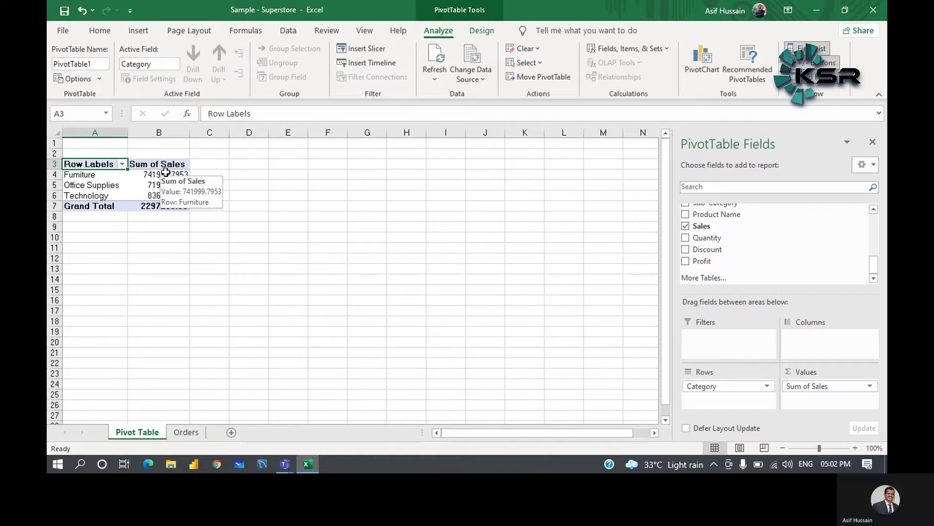
Review the Orders data, examining the Region, Category, Sub-Category, and Sales columns
{"action": "left_click", "coordinate": [183, 437]}
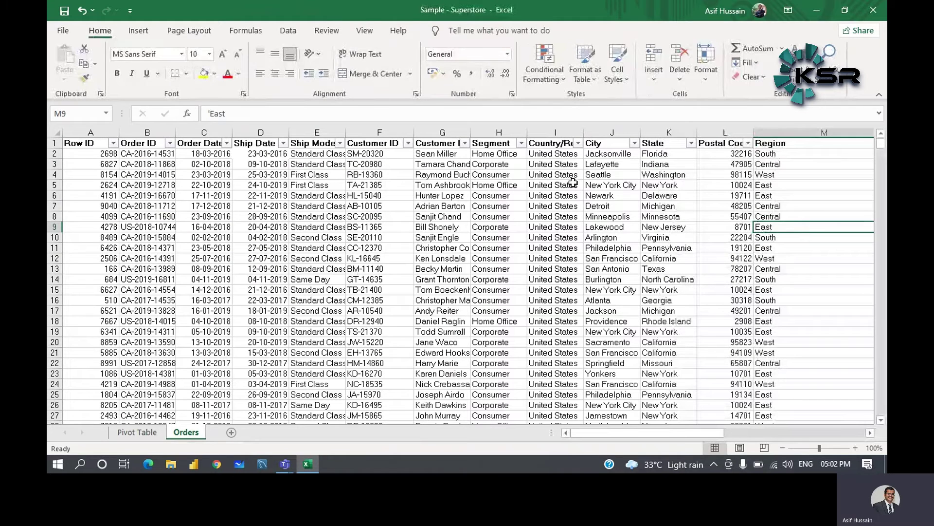
{"action": "left_click_drag", "start_coordinate": [709, 434], "coordinate": [798, 440]}
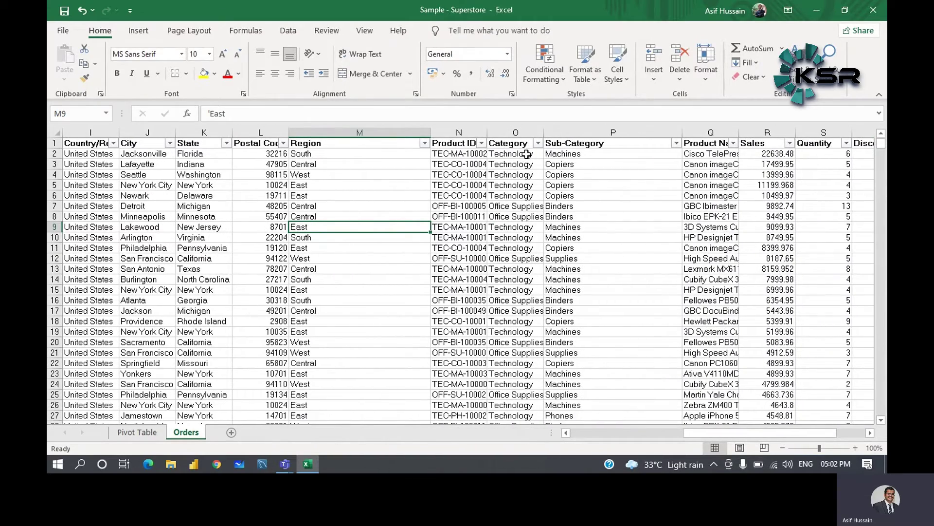
{"action": "left_click_drag", "start_coordinate": [584, 156], "coordinate": [583, 194]}
{"action": "left_click_drag", "start_coordinate": [579, 227], "coordinate": [578, 288]}
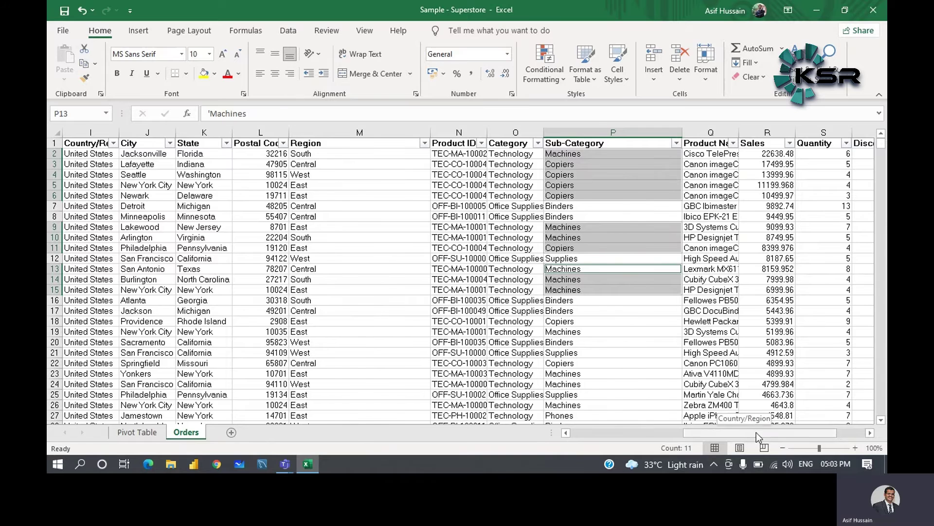
{"action": "left_click_drag", "start_coordinate": [759, 436], "coordinate": [816, 417]}
{"action": "left_click_drag", "start_coordinate": [667, 154], "coordinate": [666, 175]}
{"action": "left_click", "coordinate": [669, 195]}
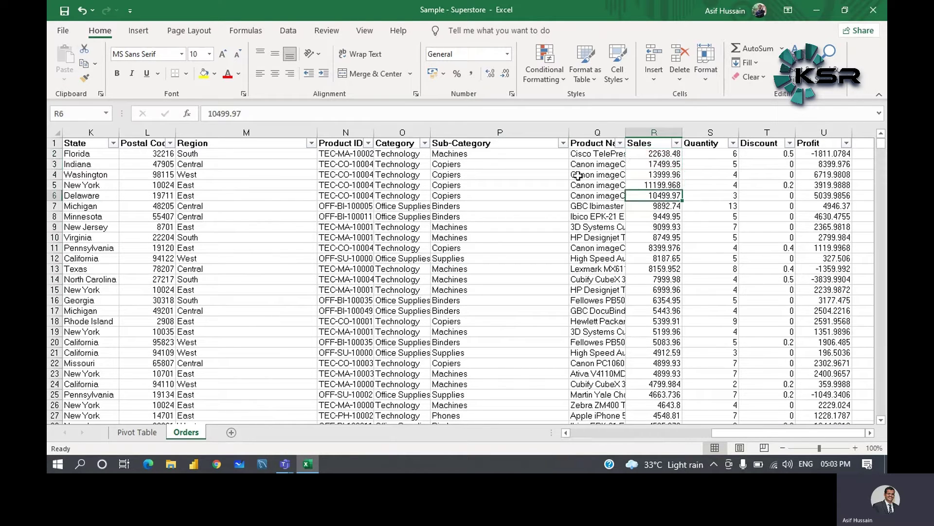
{"action": "left_click_drag", "start_coordinate": [740, 434], "coordinate": [598, 434]}
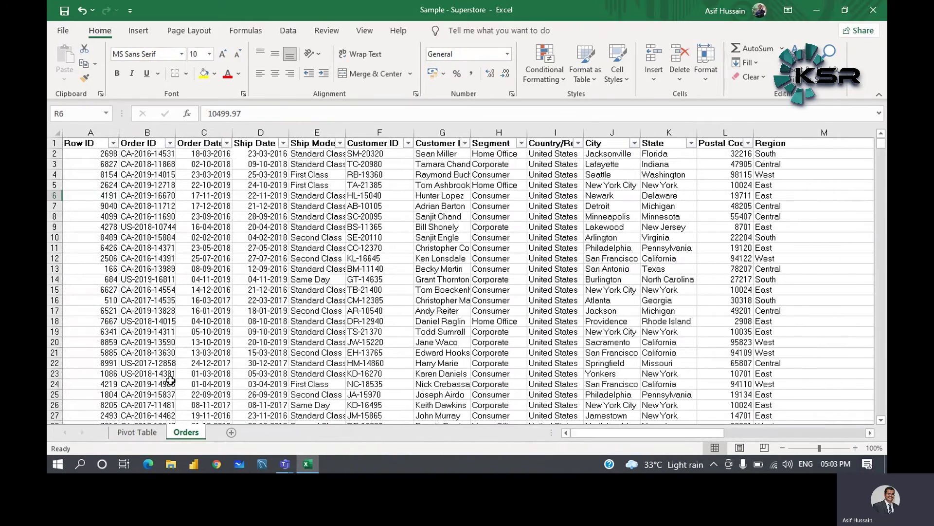
Add the Region field to the columns of the PivotTable on the Pivot Table sheet
{"action": "left_click", "coordinate": [137, 432]}
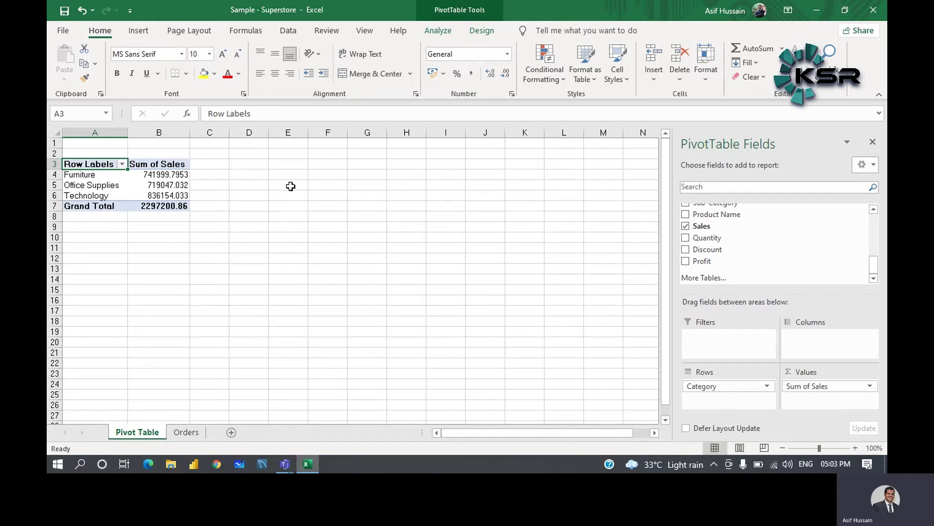
{"action": "scroll", "coordinate": [737, 240], "scroll_direction": "up", "scroll_amount": 2}
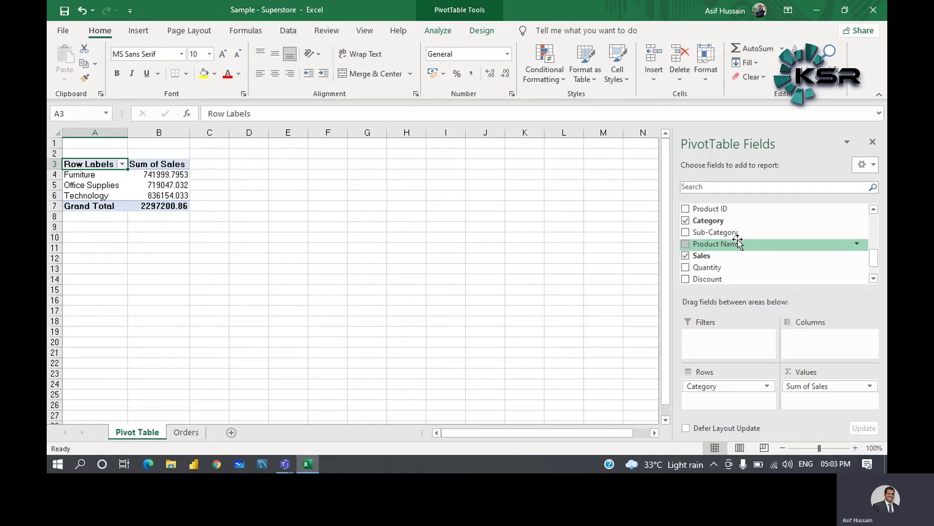
{"action": "scroll", "coordinate": [737, 240], "scroll_direction": "up", "scroll_amount": 1}
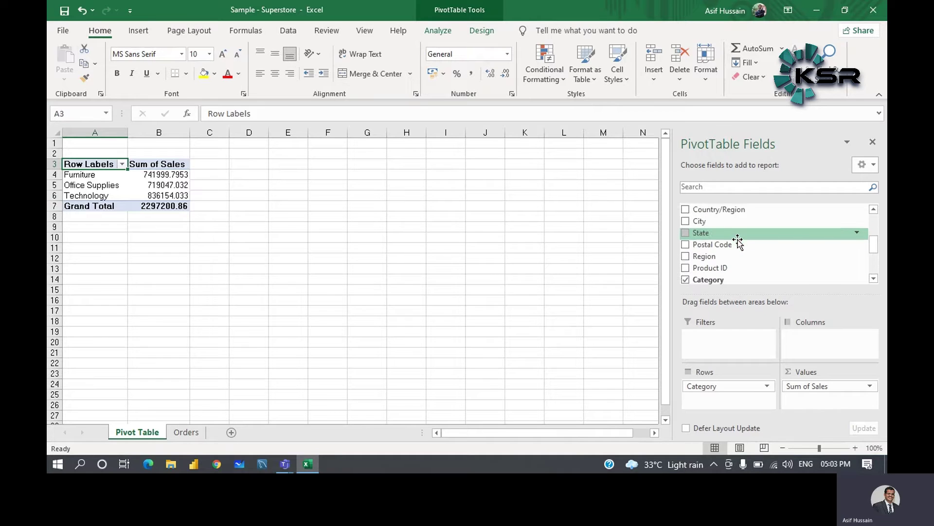
{"action": "scroll", "coordinate": [738, 241], "scroll_direction": "up", "scroll_amount": 1}
{"action": "scroll", "coordinate": [738, 240], "scroll_direction": "down", "scroll_amount": 4}
{"action": "scroll", "coordinate": [738, 238], "scroll_direction": "up", "scroll_amount": 3}
{"action": "scroll", "coordinate": [736, 232], "scroll_direction": "down", "scroll_amount": 1}
{"action": "scroll", "coordinate": [735, 232], "scroll_direction": "down", "scroll_amount": 1}
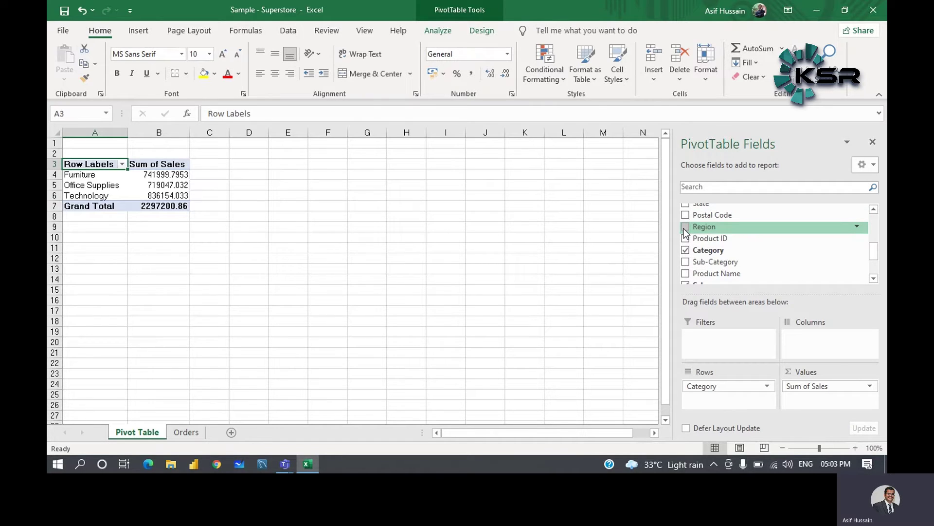
{"action": "left_click_drag", "start_coordinate": [686, 233], "coordinate": [802, 340]}
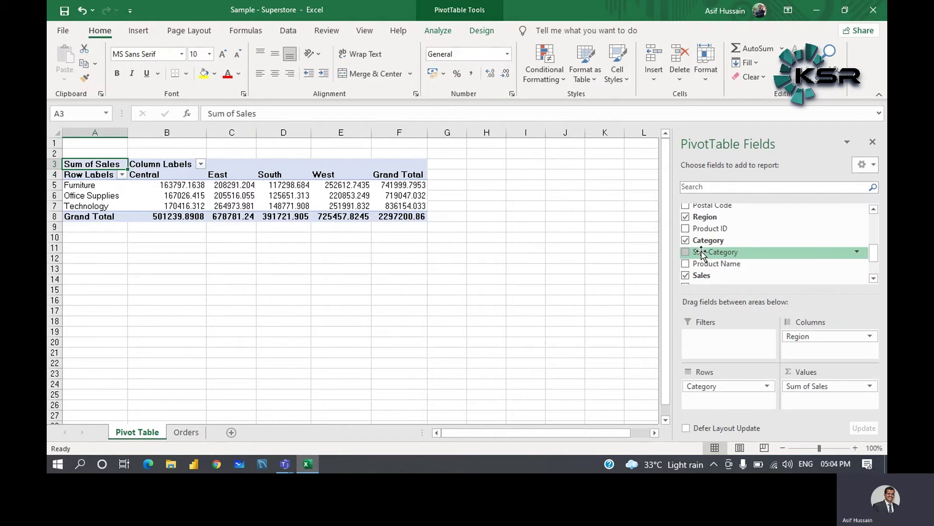
Nest Sub-Category below Category in the PivotTable rows and remove it again
{"action": "left_click_drag", "start_coordinate": [688, 251], "coordinate": [722, 398]}
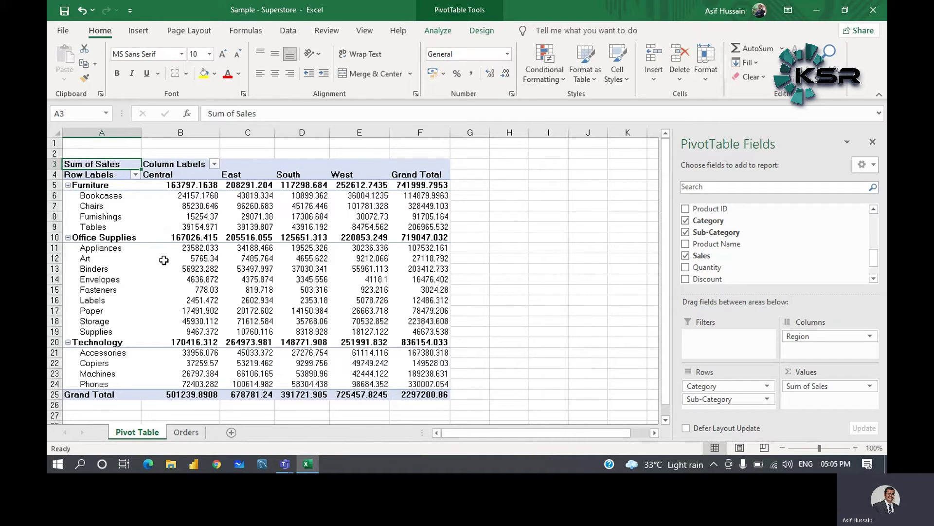
{"action": "mouse_move", "coordinate": [160, 261]}
{"action": "left_click", "coordinate": [701, 399]}
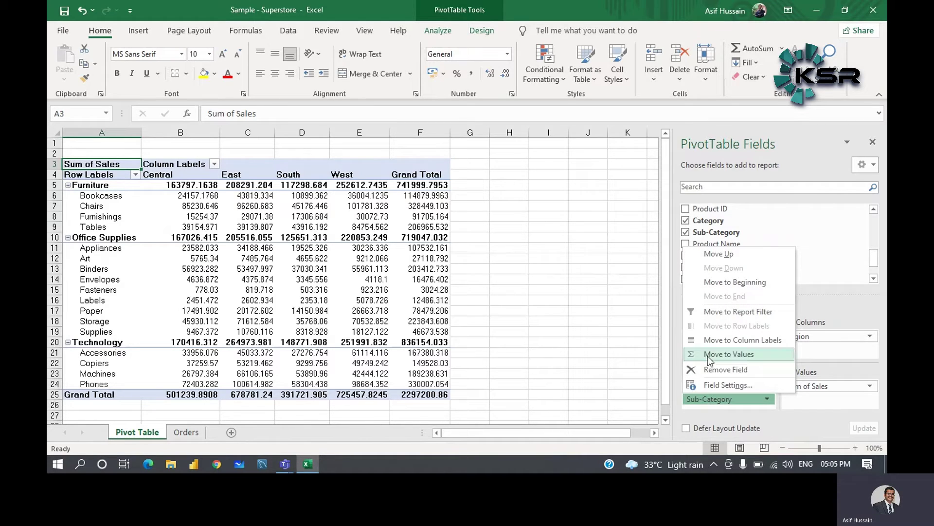
{"action": "left_click", "coordinate": [714, 369]}
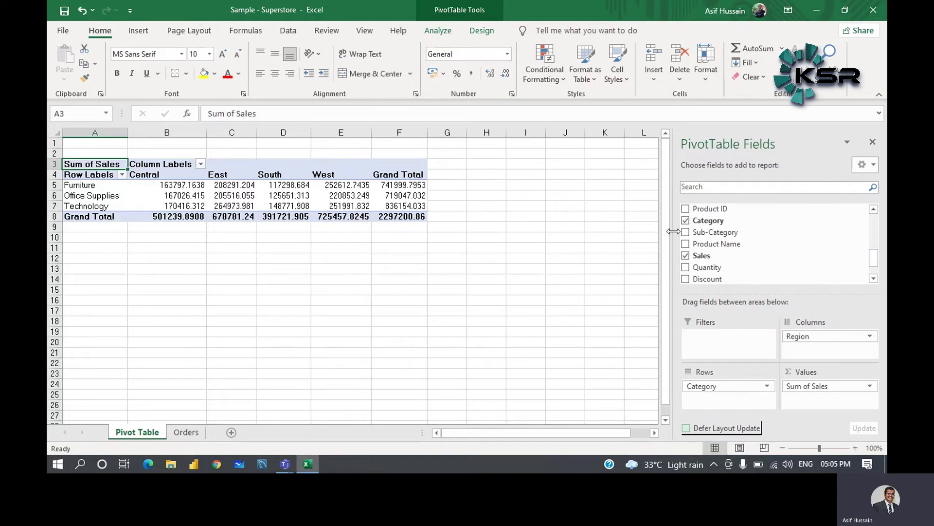
Add Sub-Category to the PivotTable columns below Region, and move it to the rows below Category
{"action": "left_click_drag", "start_coordinate": [687, 230], "coordinate": [819, 352]}
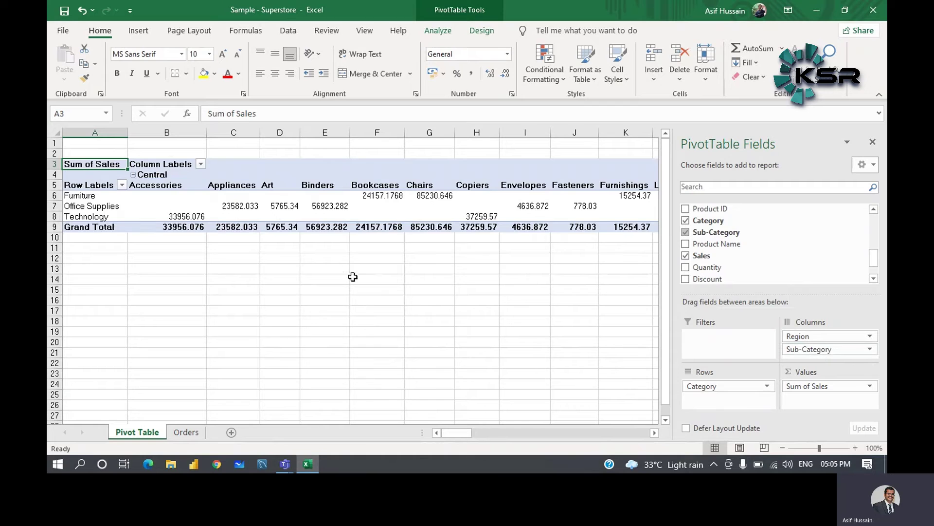
{"action": "left_click_drag", "start_coordinate": [497, 434], "coordinate": [446, 417]}
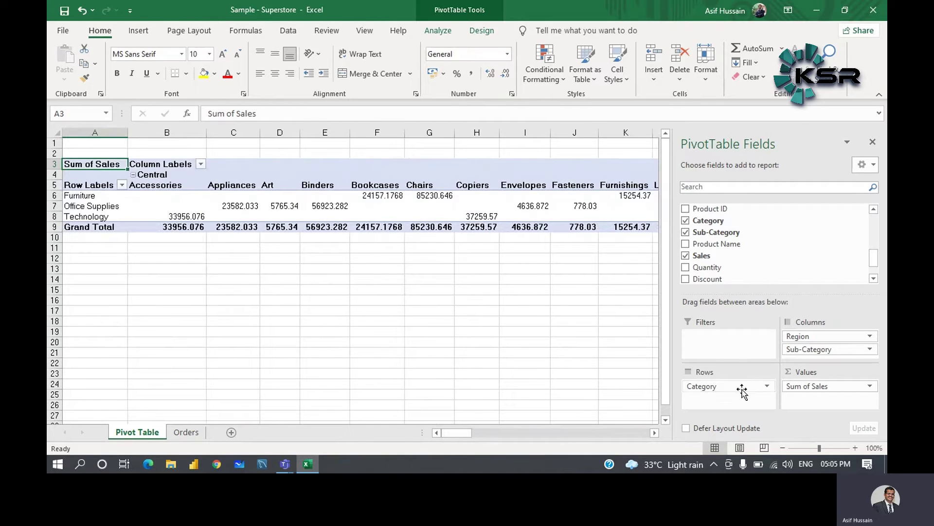
{"action": "left_click", "coordinate": [803, 350]}
{"action": "left_click_drag", "start_coordinate": [803, 349], "coordinate": [720, 402]}
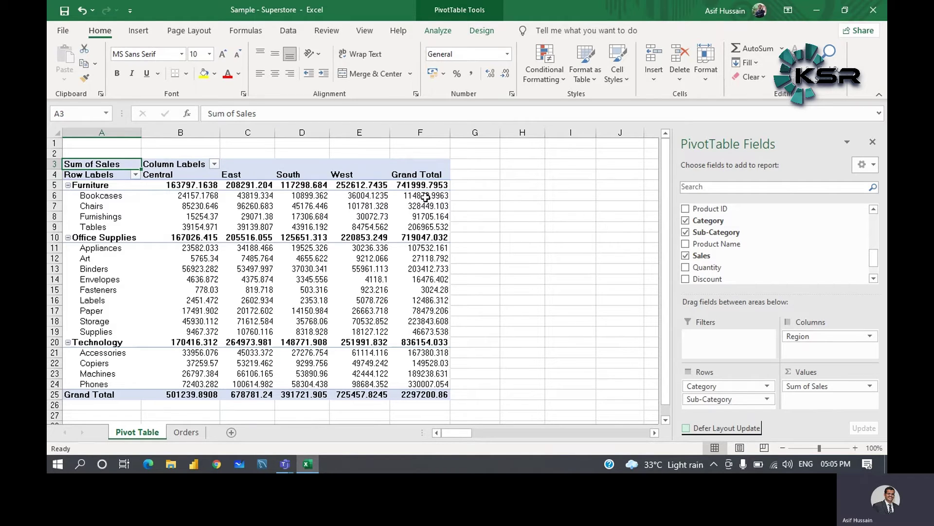
{"action": "left_click", "coordinate": [465, 249]}
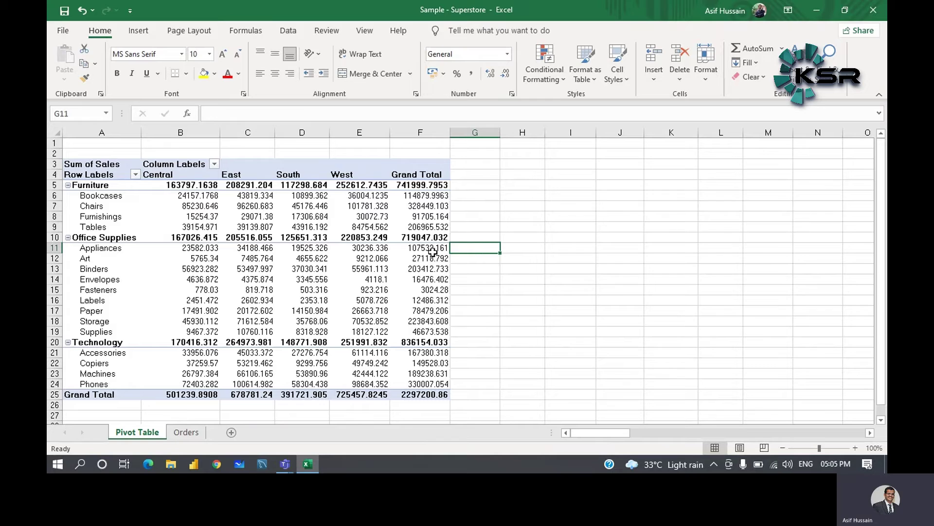
{"action": "left_click", "coordinate": [378, 164]}
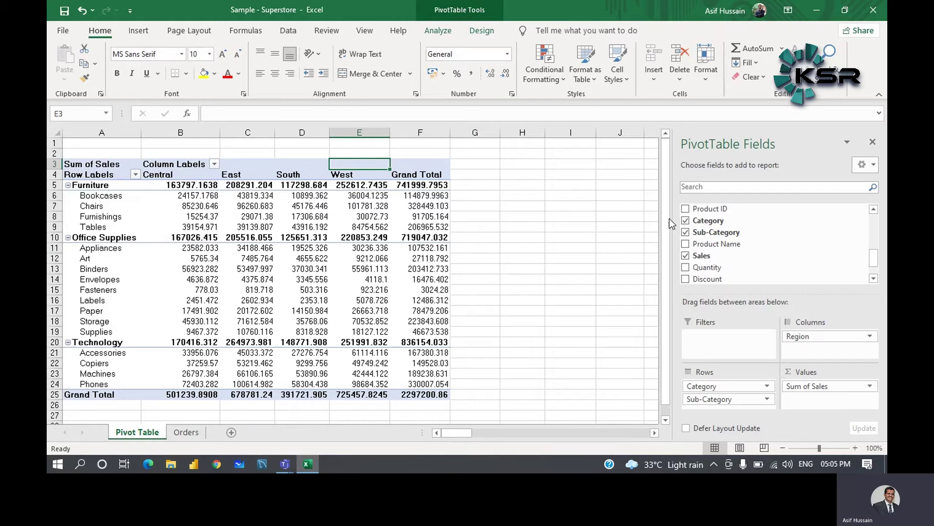
Remove the Sub-Category field from the PivotTable rows
{"action": "left_click", "coordinate": [139, 30]}
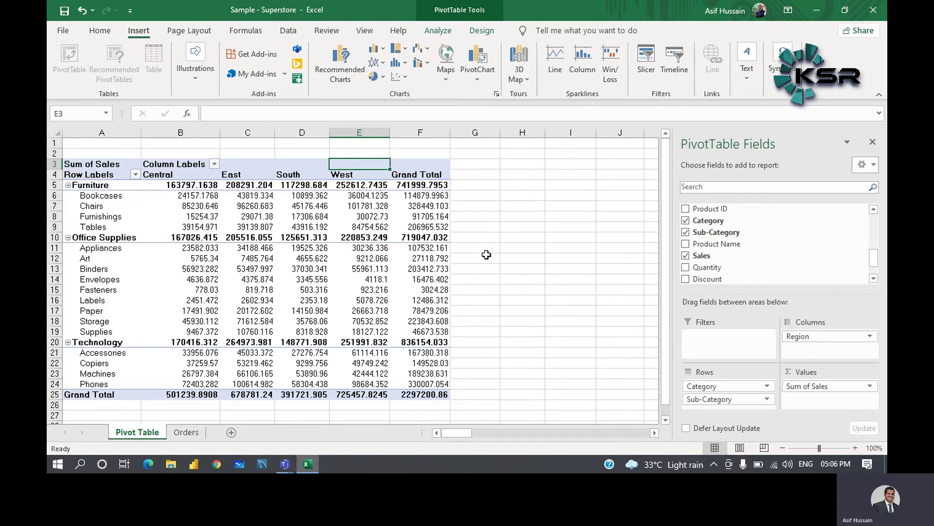
{"action": "left_click", "coordinate": [708, 400]}
{"action": "left_click", "coordinate": [712, 369]}
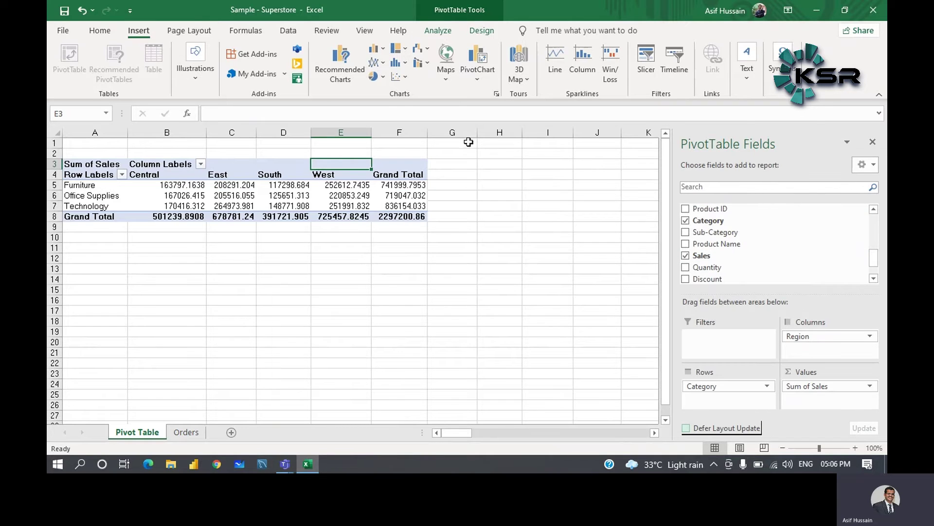
Preview the available PivotChart types for the category and region sales, including Line, Bar, Surface, Radar and Combo
{"action": "left_click", "coordinate": [480, 73]}
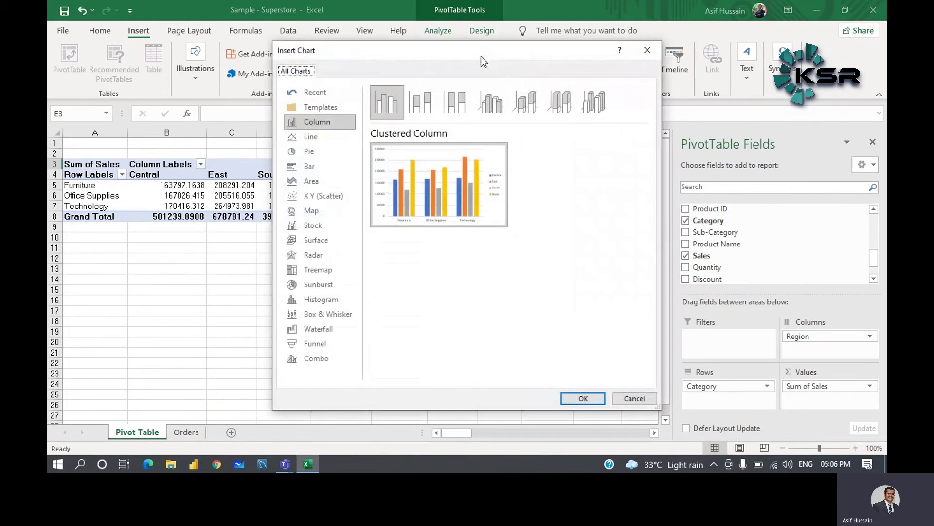
{"action": "mouse_move", "coordinate": [407, 151]}
{"action": "mouse_move", "coordinate": [463, 169]}
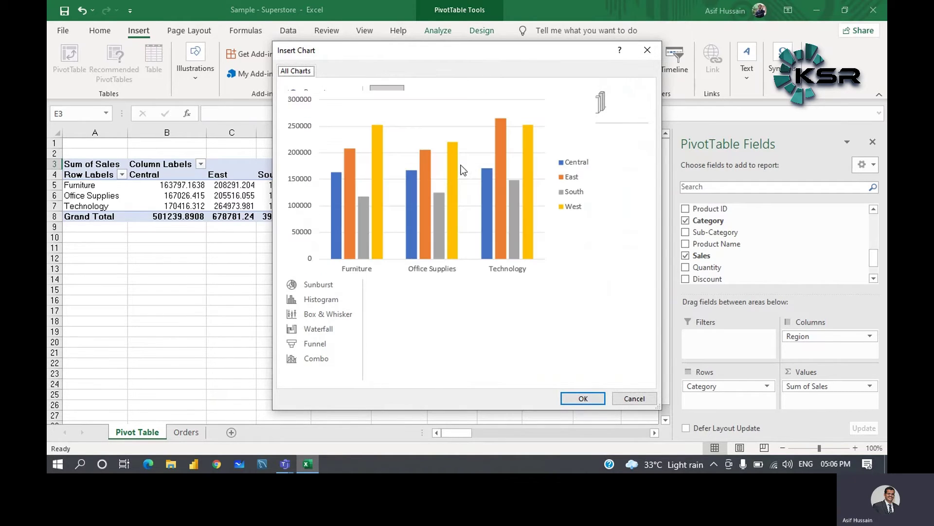
{"action": "left_click", "coordinate": [311, 139]}
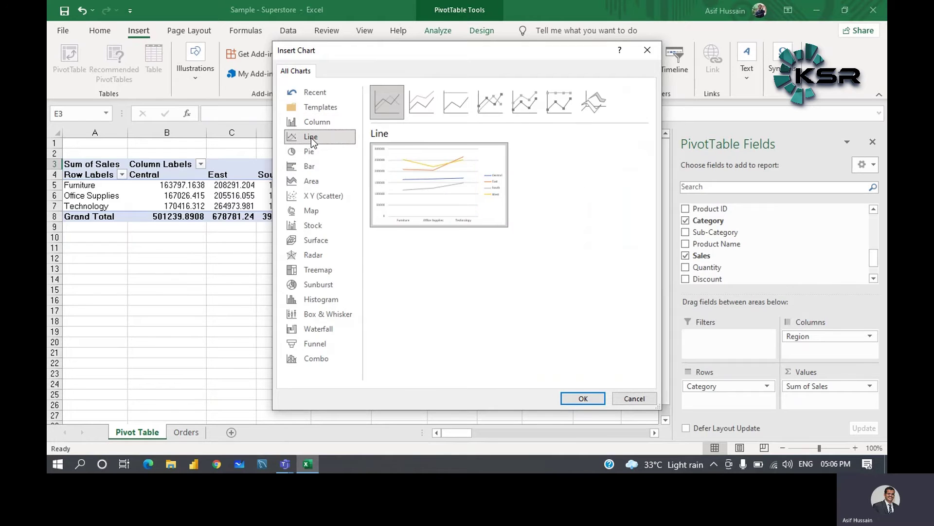
{"action": "left_click", "coordinate": [322, 177]}
{"action": "left_click", "coordinate": [313, 168]}
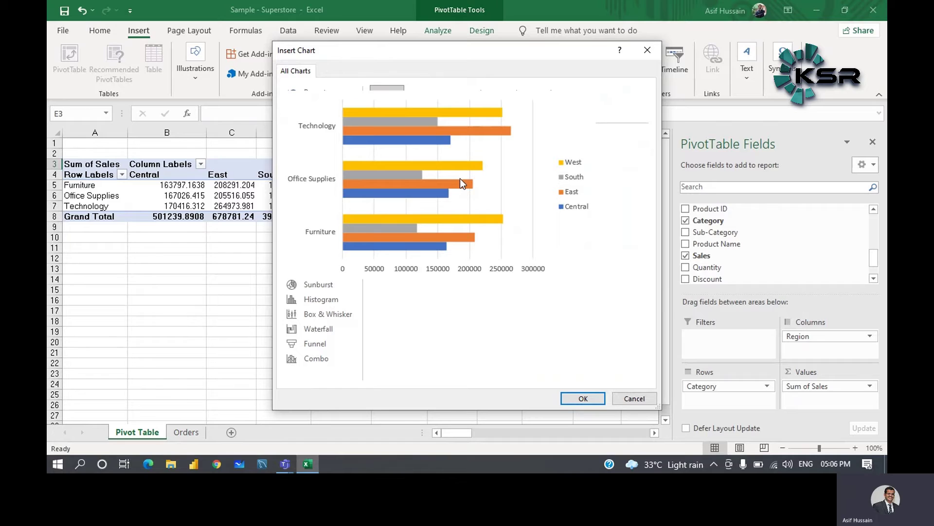
{"action": "left_click", "coordinate": [336, 210]}
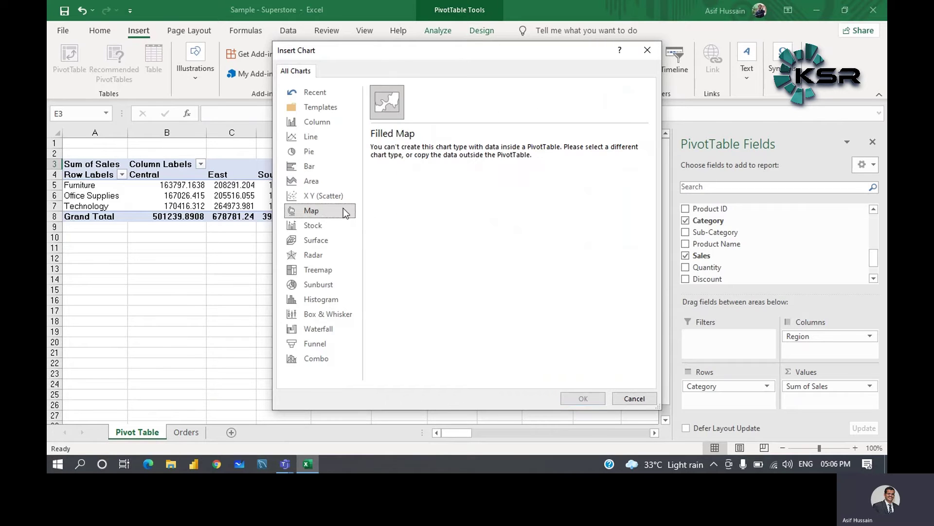
{"action": "left_click", "coordinate": [318, 225]}
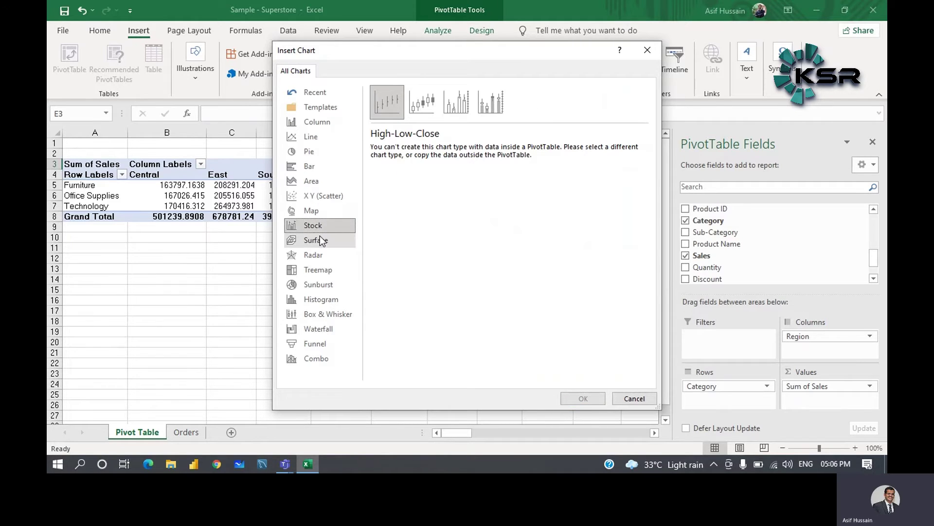
{"action": "left_click", "coordinate": [317, 240]}
{"action": "mouse_move", "coordinate": [482, 199]}
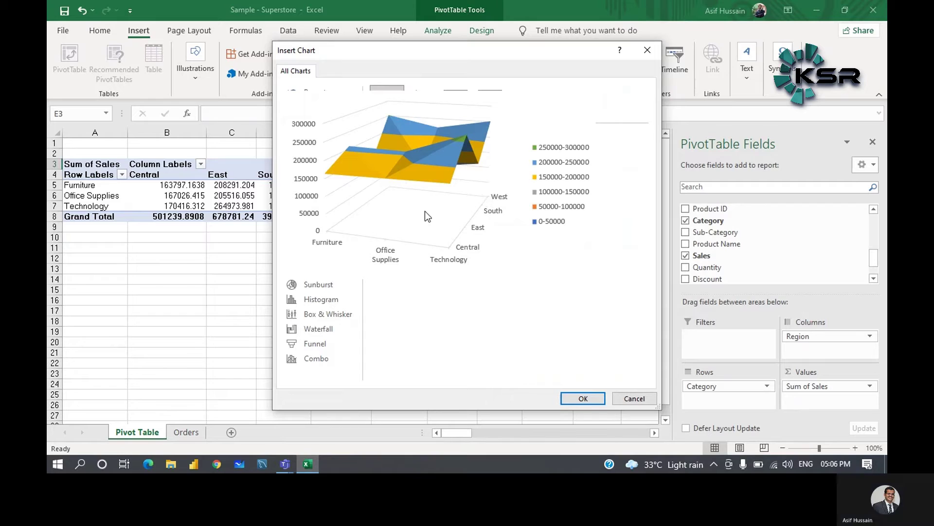
{"action": "left_click", "coordinate": [339, 269]}
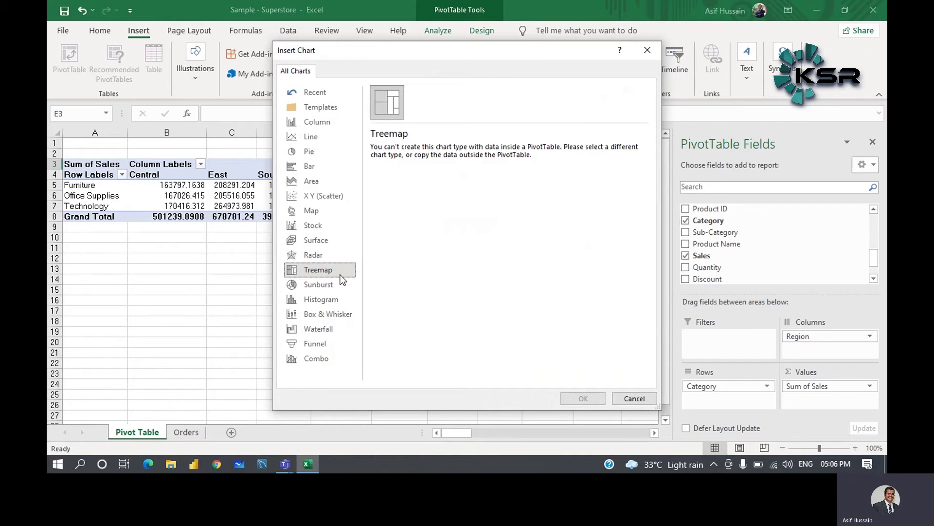
{"action": "left_click", "coordinate": [332, 256]}
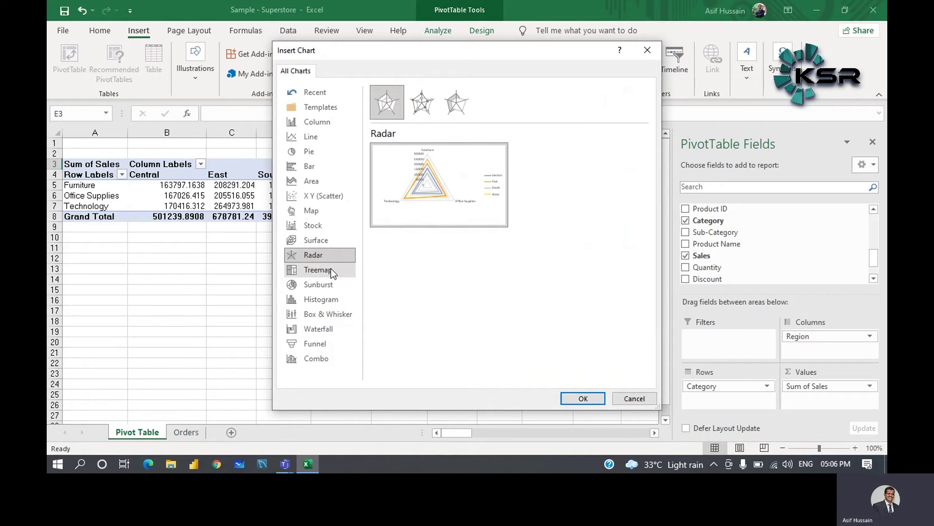
{"action": "left_click", "coordinate": [336, 282]}
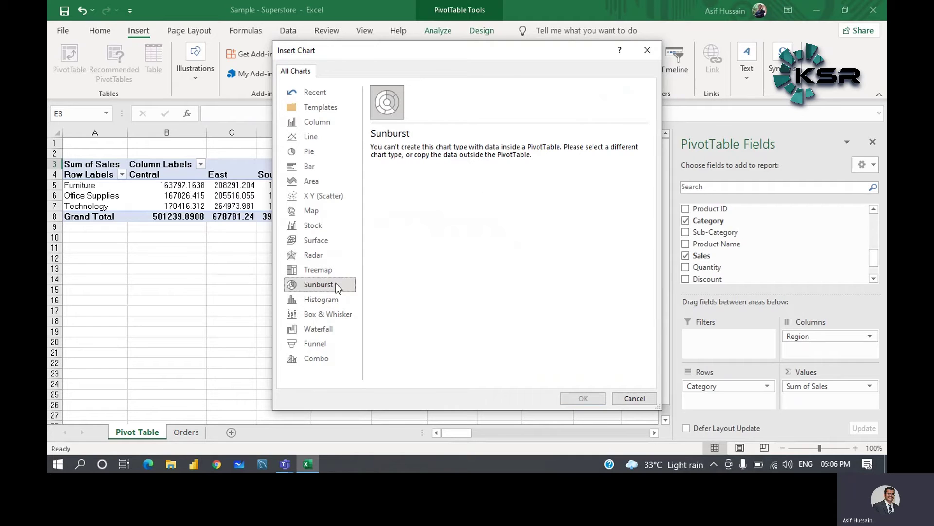
{"action": "left_click", "coordinate": [340, 300]}
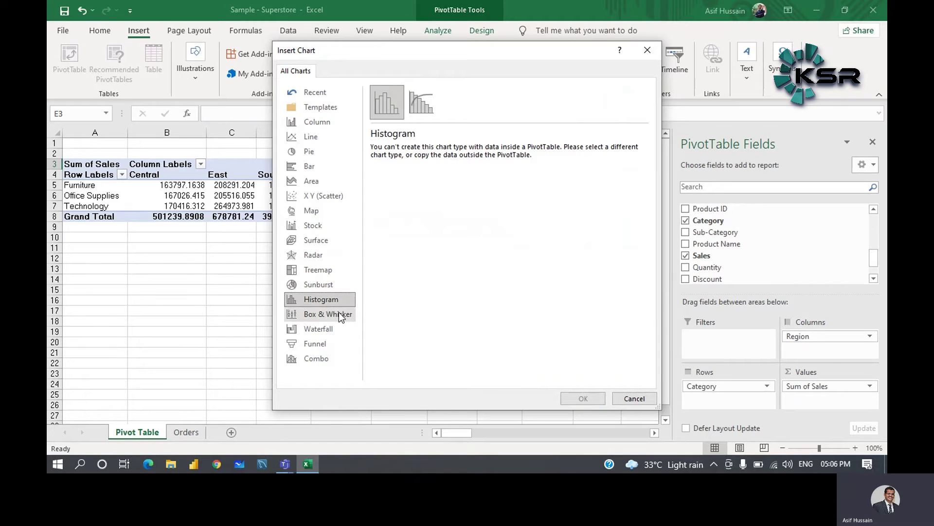
{"action": "left_click", "coordinate": [337, 313]}
{"action": "left_click", "coordinate": [331, 328]}
{"action": "left_click", "coordinate": [324, 344]}
{"action": "left_click", "coordinate": [325, 357]}
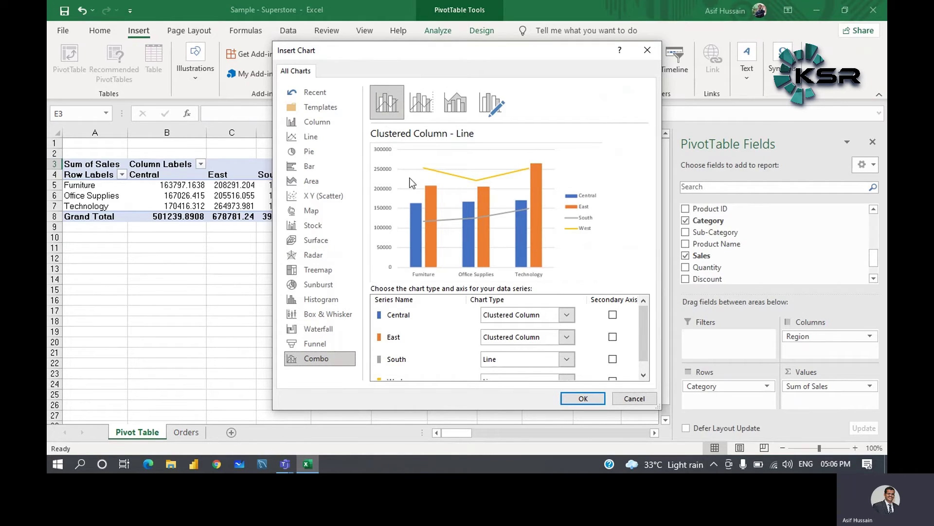
Insert a Clustered Column PivotChart and place it directly below the PivotTable
{"action": "left_click", "coordinate": [319, 132]}
{"action": "left_click", "coordinate": [321, 126]}
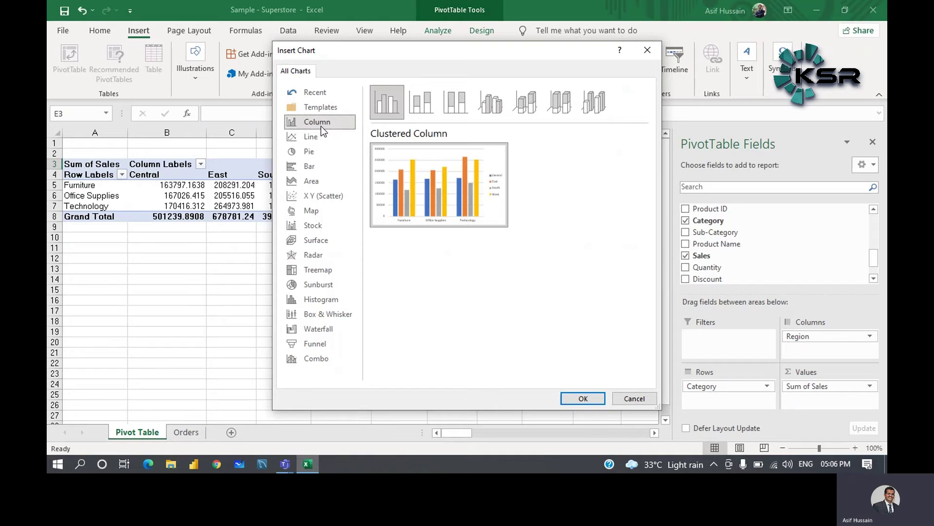
{"action": "mouse_move", "coordinate": [407, 174]}
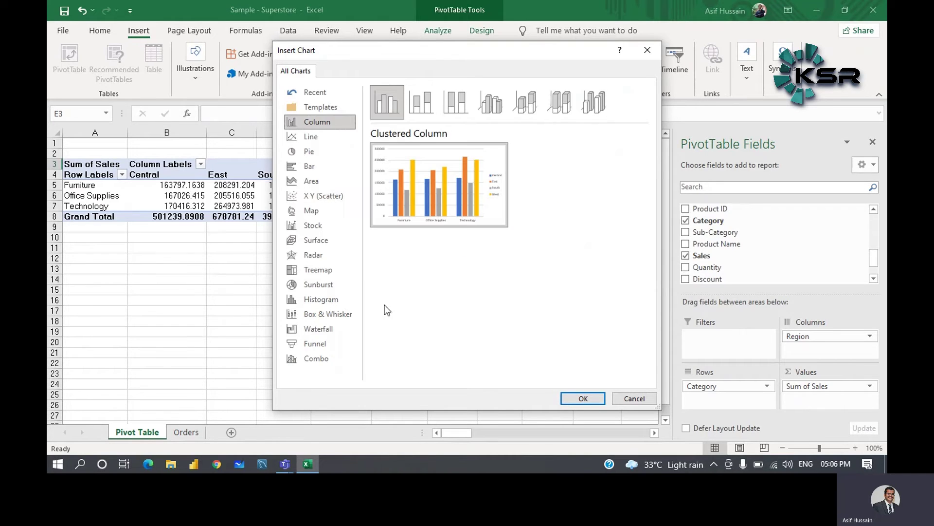
{"action": "left_click", "coordinate": [584, 397]}
{"action": "left_click_drag", "start_coordinate": [392, 209], "coordinate": [318, 248]}
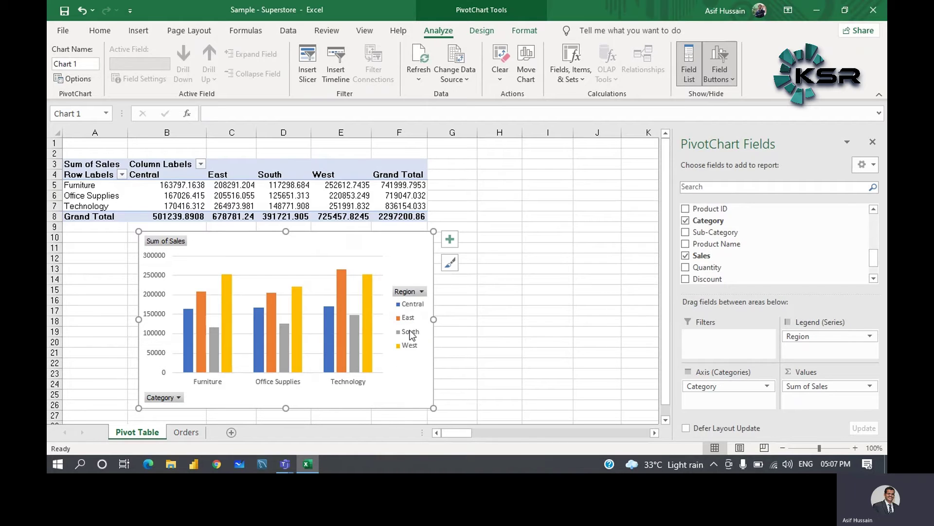
Add a chart title and data labels to the clustered column PivotChart, and show the available label positions
{"action": "scroll", "coordinate": [407, 326], "scroll_direction": "down", "scroll_amount": 1}
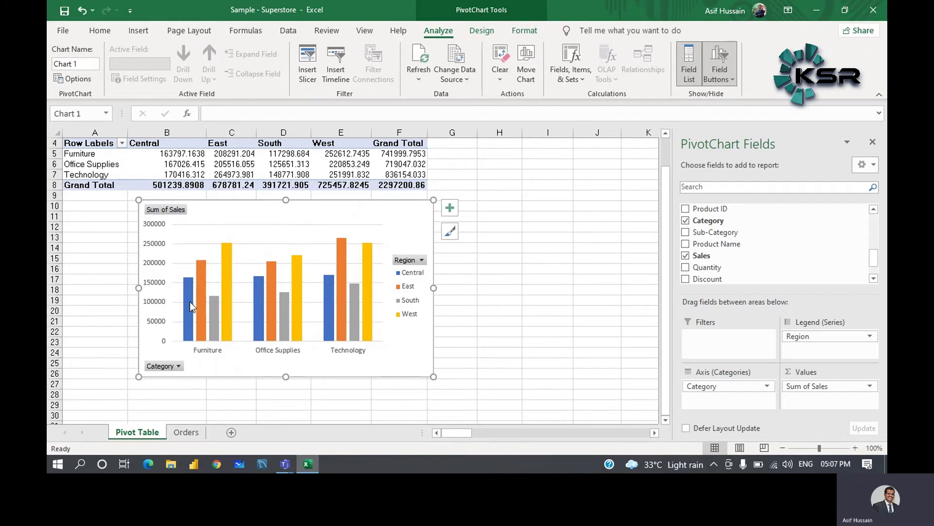
{"action": "mouse_move", "coordinate": [188, 290]}
{"action": "left_click", "coordinate": [488, 288]}
{"action": "left_click", "coordinate": [388, 218]}
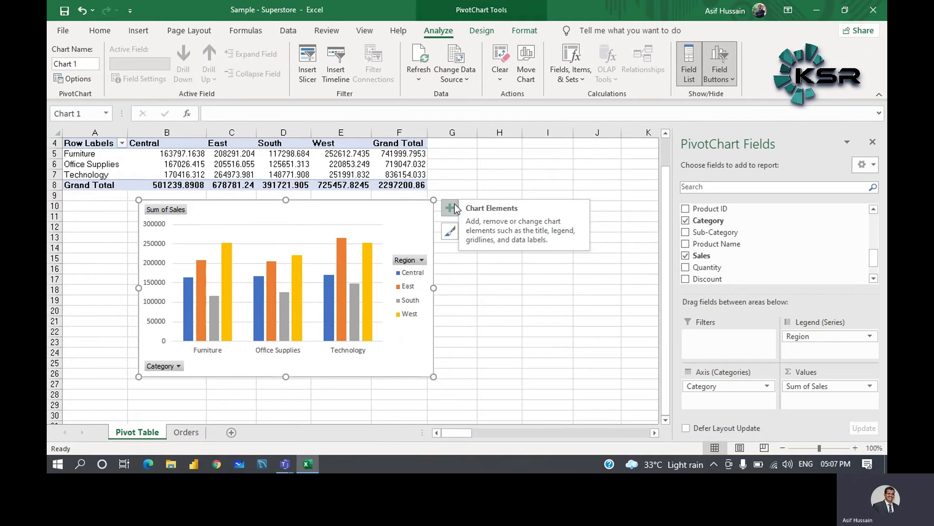
{"action": "left_click", "coordinate": [454, 204]}
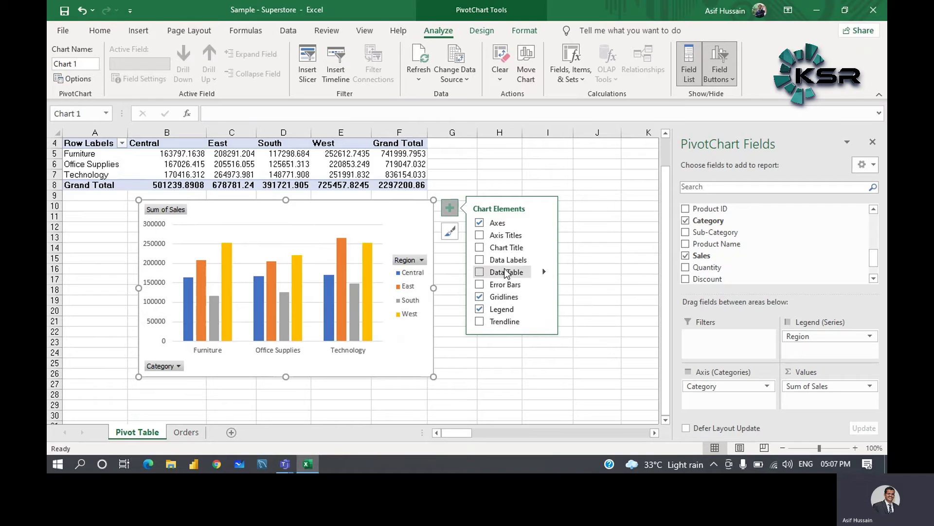
{"action": "left_click", "coordinate": [479, 248]}
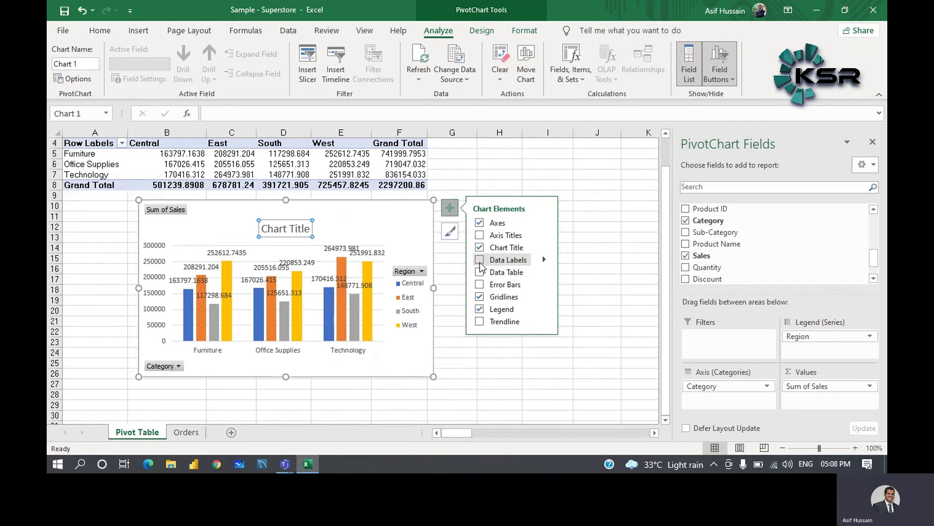
{"action": "left_click", "coordinate": [480, 261]}
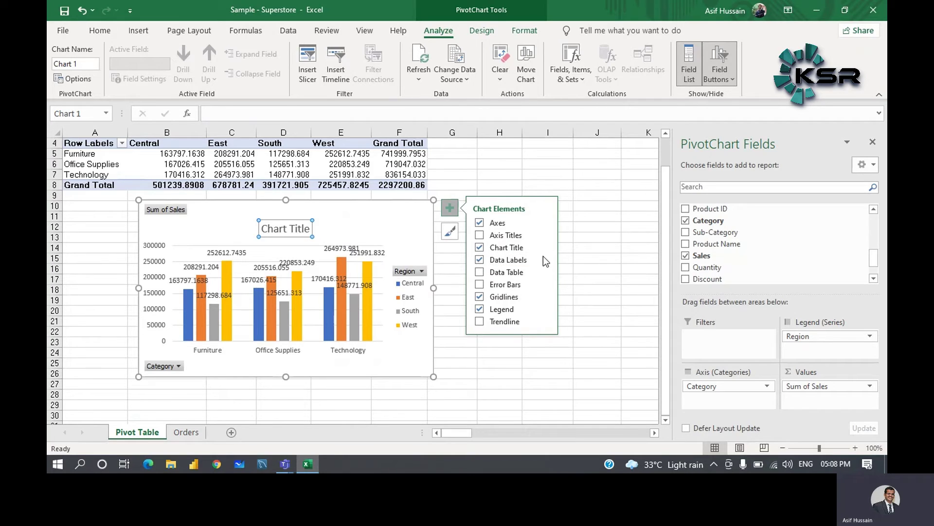
{"action": "left_click", "coordinate": [544, 259]}
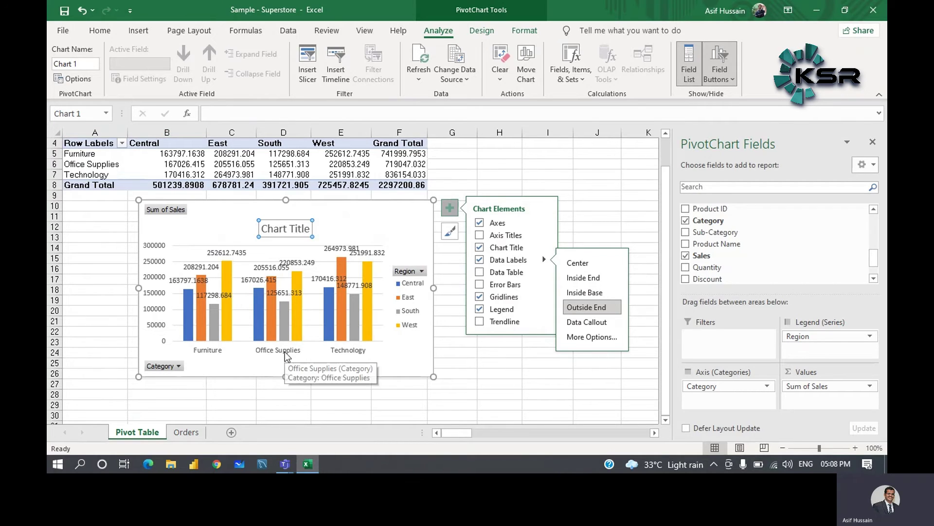
Try out a data table and a trendline for the Central series on the PivotChart, removing each one again
{"action": "left_click", "coordinate": [480, 273]}
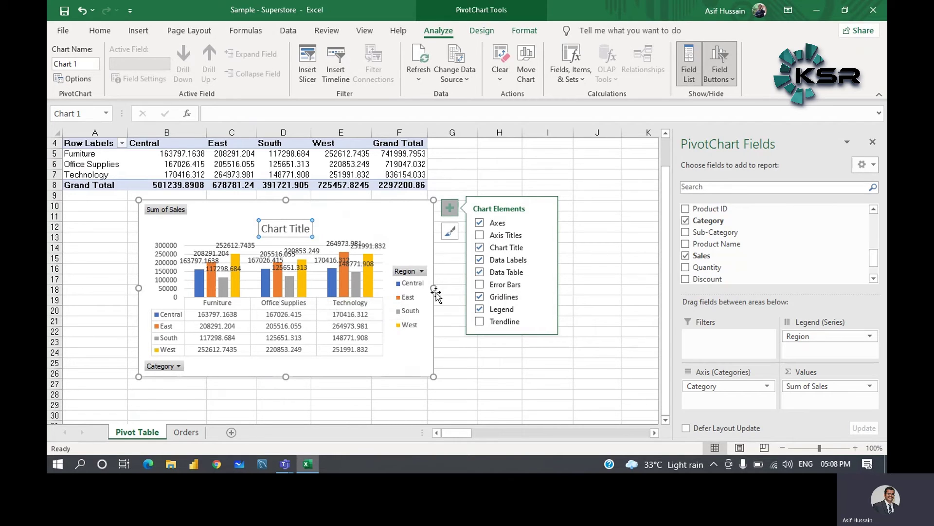
{"action": "left_click", "coordinate": [479, 272]}
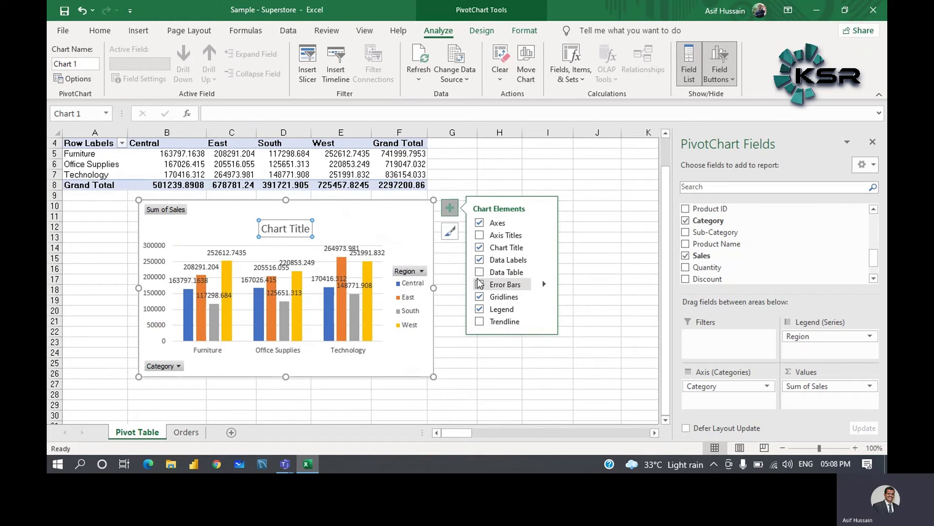
{"action": "left_click", "coordinate": [480, 321]}
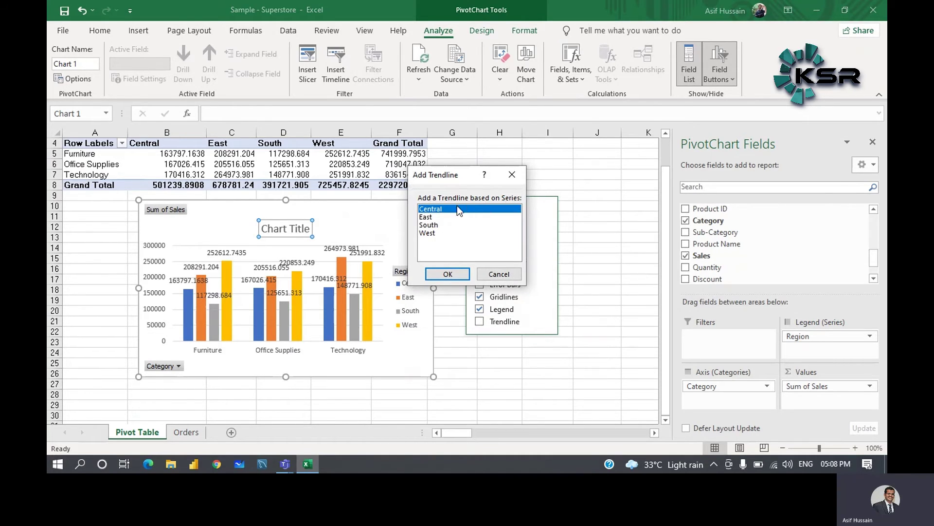
{"action": "left_click", "coordinate": [454, 276]}
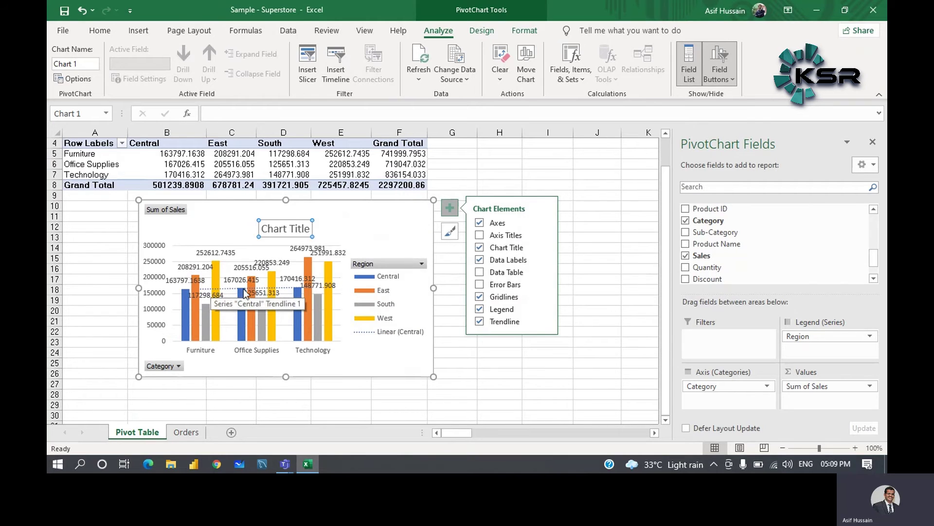
{"action": "left_click", "coordinate": [480, 322]}
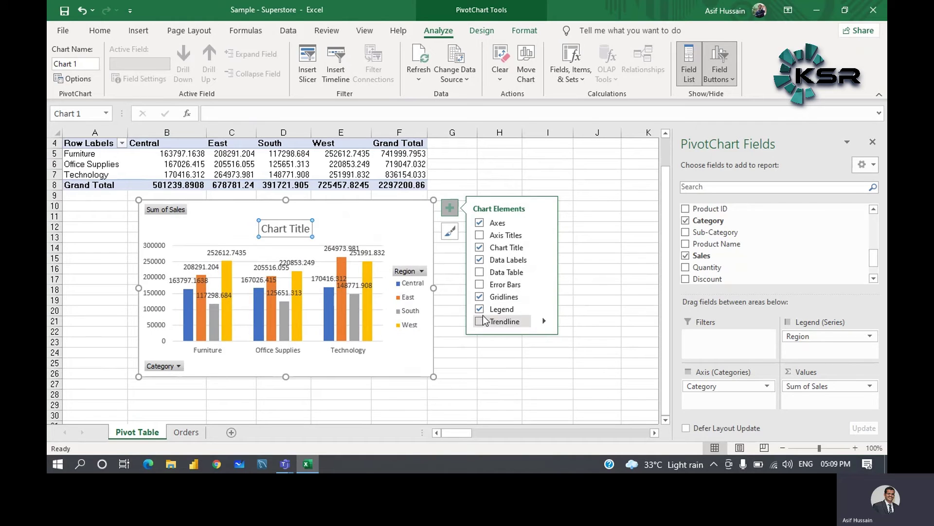
Try out error bars, the data table and axis titles on the PivotChart, removing each one again
{"action": "left_click", "coordinate": [480, 286]}
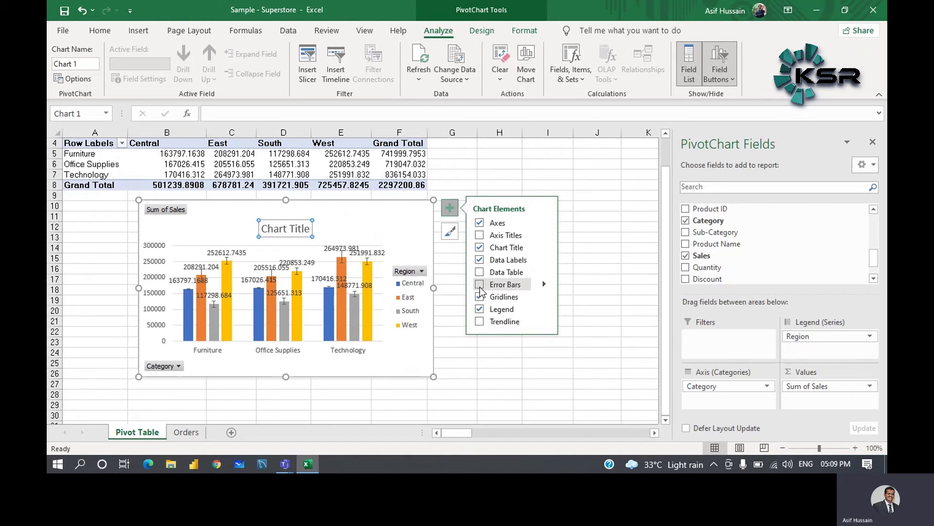
{"action": "left_click", "coordinate": [479, 272]}
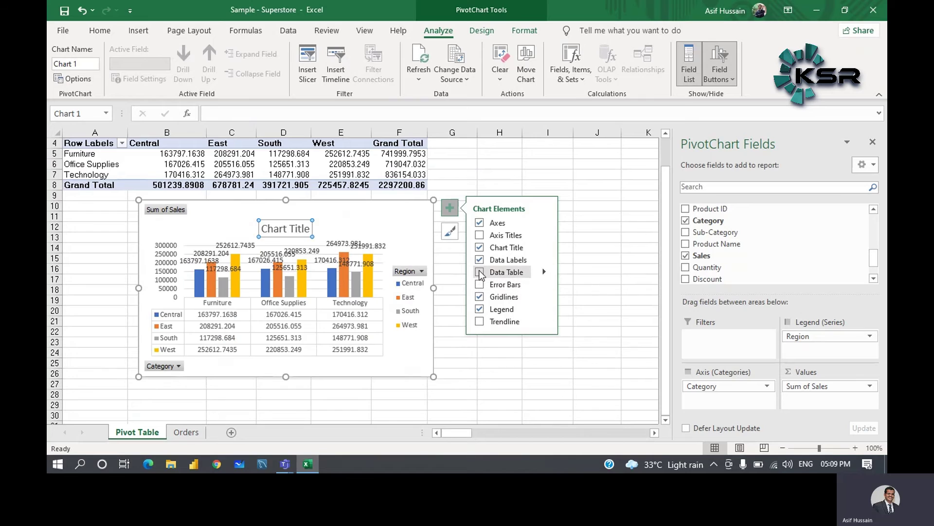
{"action": "left_click", "coordinate": [480, 273]}
{"action": "left_click", "coordinate": [480, 236]}
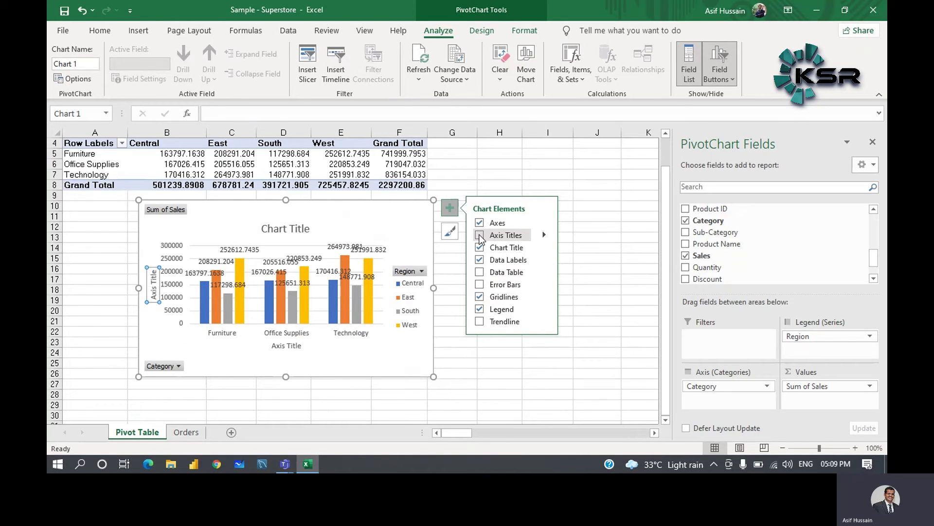
{"action": "left_click", "coordinate": [480, 236]}
{"action": "left_click", "coordinate": [476, 236]}
Enlarge the PivotChart so it spans columns B to J and extends down to about row 35
{"action": "left_click", "coordinate": [531, 364]}
{"action": "left_click", "coordinate": [397, 356]}
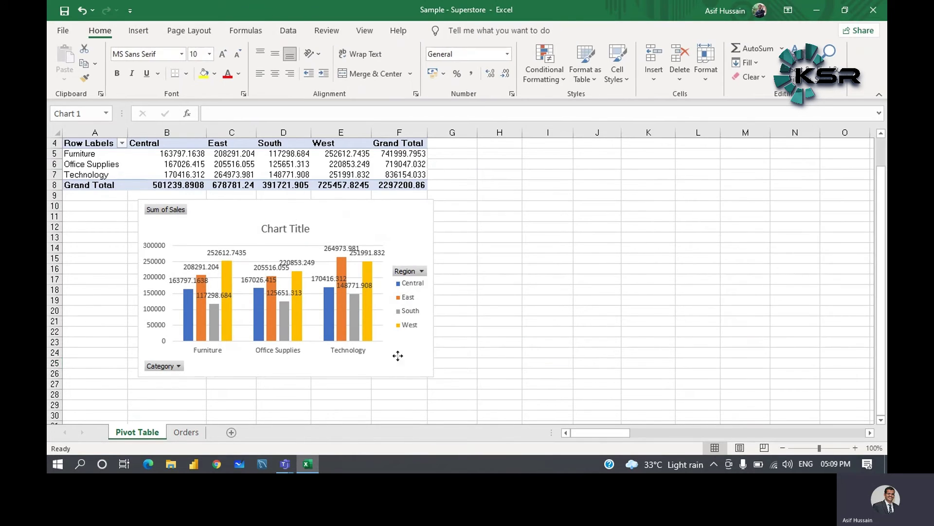
{"action": "left_click_drag", "start_coordinate": [434, 377], "coordinate": [600, 406]}
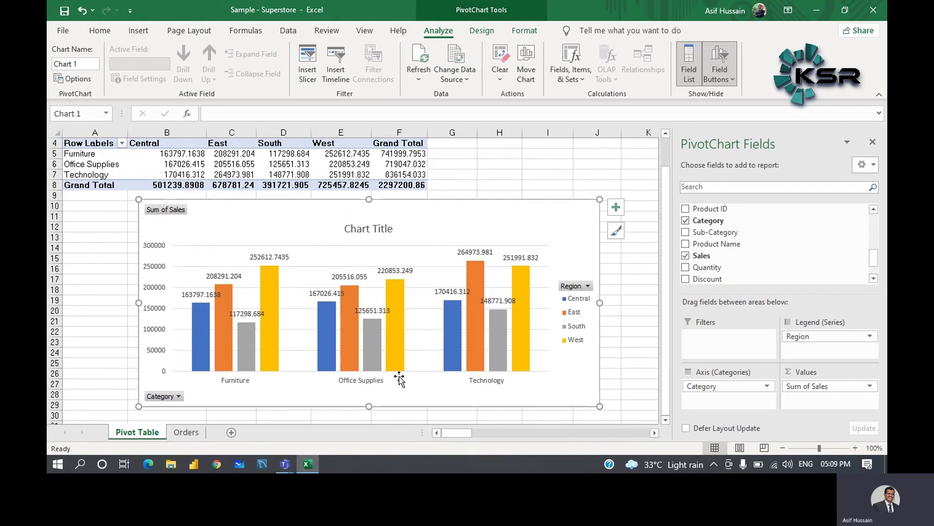
{"action": "left_click_drag", "start_coordinate": [369, 406], "coordinate": [371, 421]}
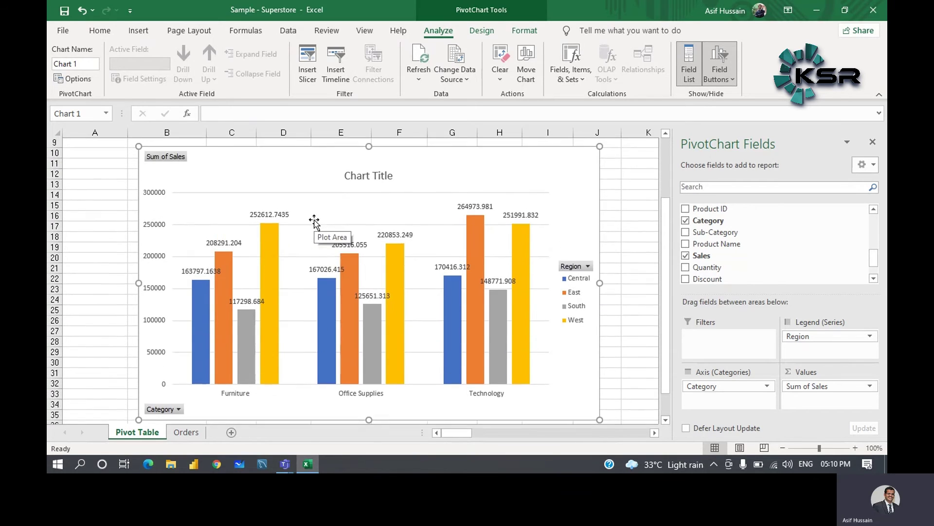
Replace the placeholder chart title with "Region Wise Sales of Category"
{"action": "double_click", "coordinate": [370, 176]}
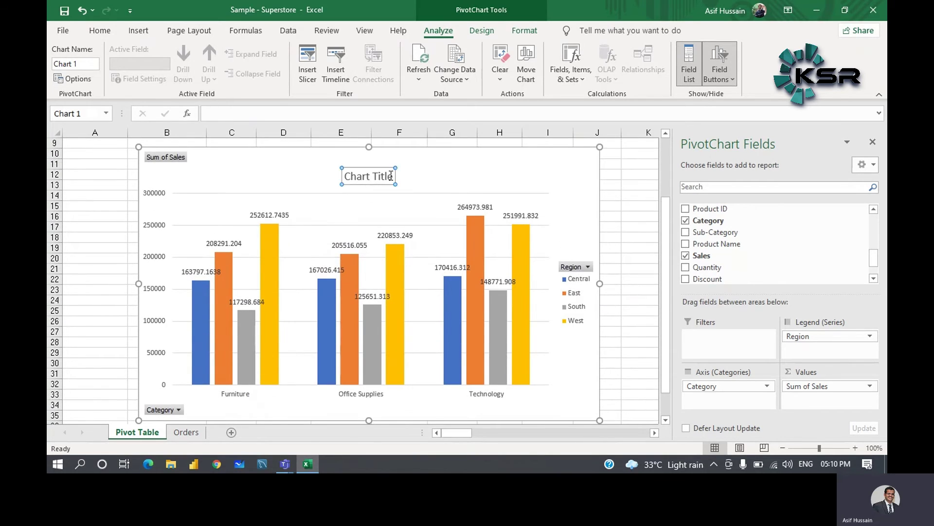
{"action": "left_click_drag", "start_coordinate": [391, 174], "coordinate": [365, 172]}
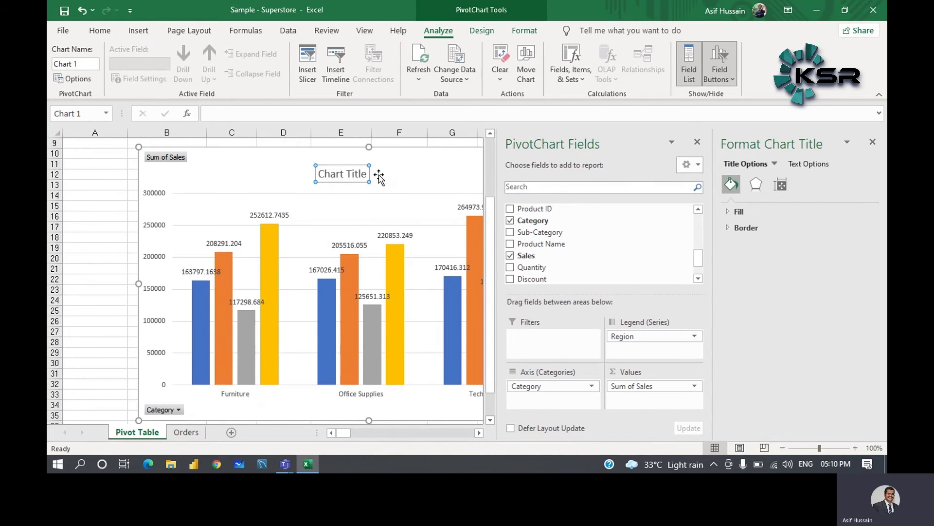
{"action": "left_click", "coordinate": [352, 173]}
{"action": "key", "text": "BackSpace"}
{"action": "key", "text": "BackSpace"}
{"action": "key", "text": "BackSpace"}
{"action": "key", "text": "BackSpace"}
{"action": "key", "text": "BackSpace"}
{"action": "key", "text": "BackSpace"}
{"action": "key", "text": "BackSpace"}
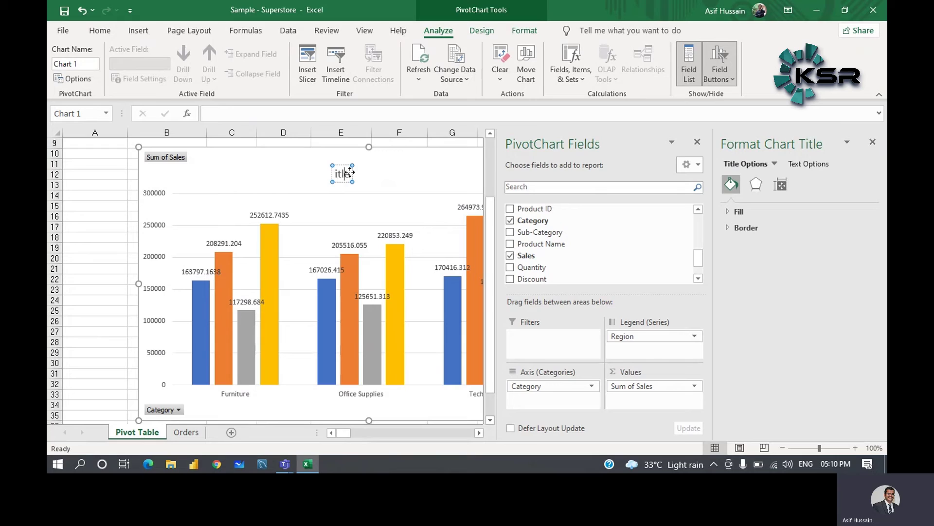
{"action": "key", "text": "Delete"}
{"action": "key", "text": "Delete"}
{"action": "key", "text": "Delete"}
{"action": "key", "text": "Delete"}
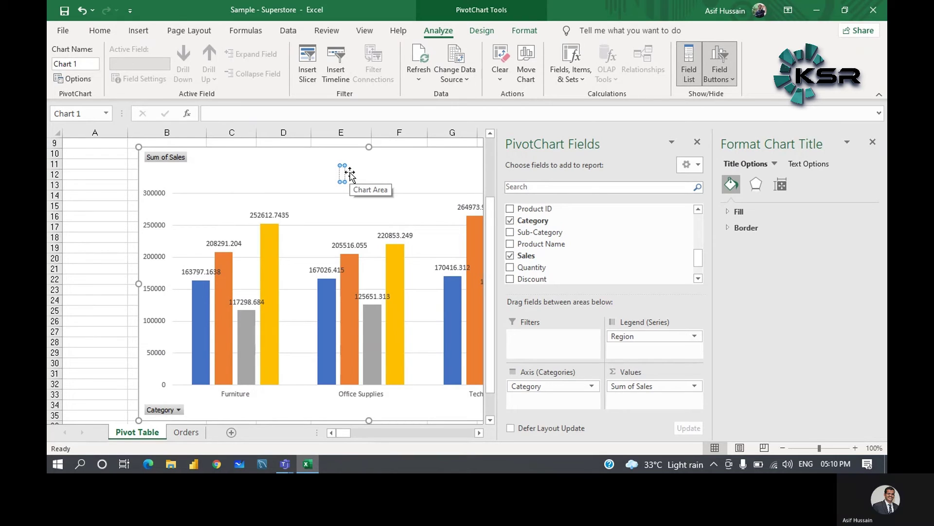
{"action": "type", "text": "Reg"}
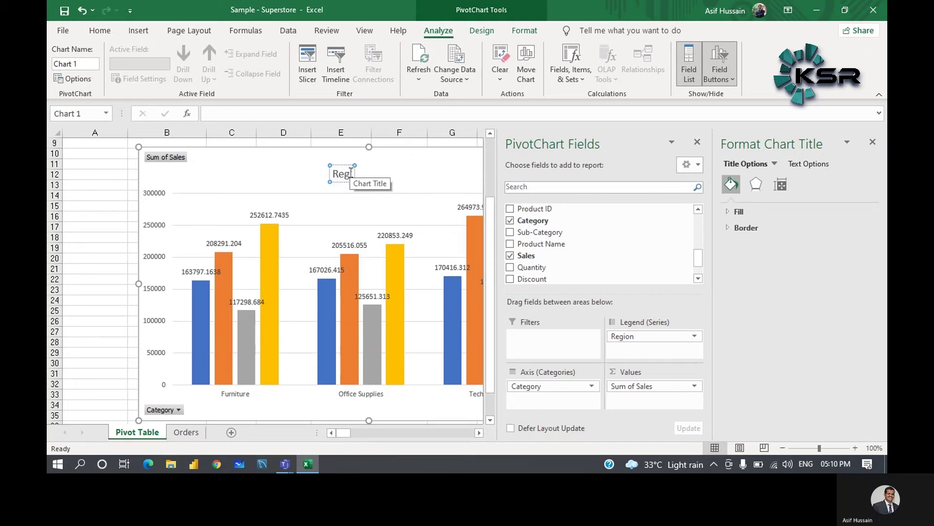
{"action": "type", "text": "ion Wis"}
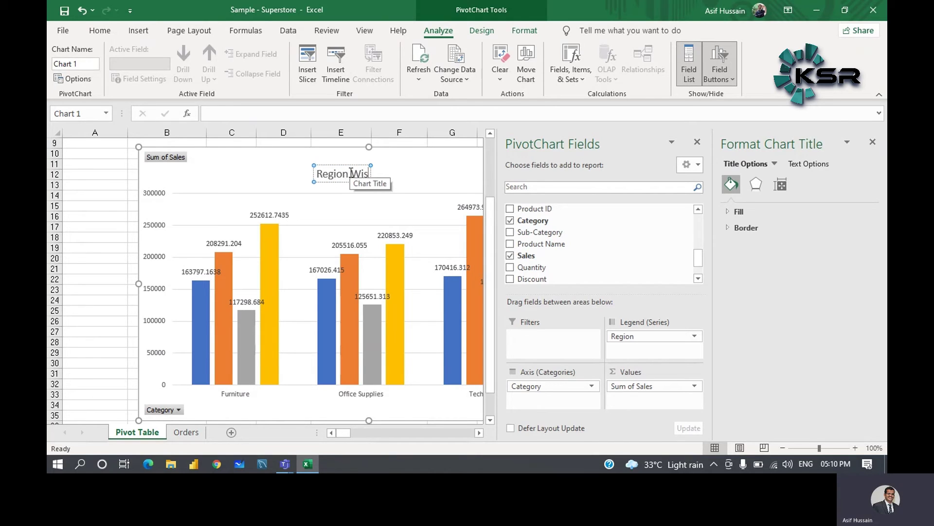
{"action": "type", "text": "e SALES"}
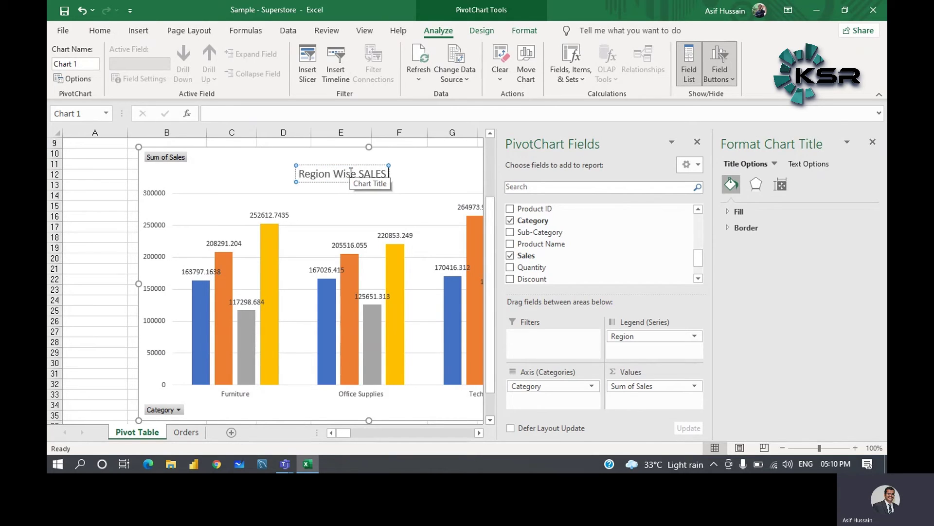
{"action": "key", "text": "BackSpace"}
{"action": "key", "text": "BackSpace"}
{"action": "key", "text": "BackSpace"}
{"action": "key", "text": "BackSpace"}
{"action": "type", "text": "ales of Category"}
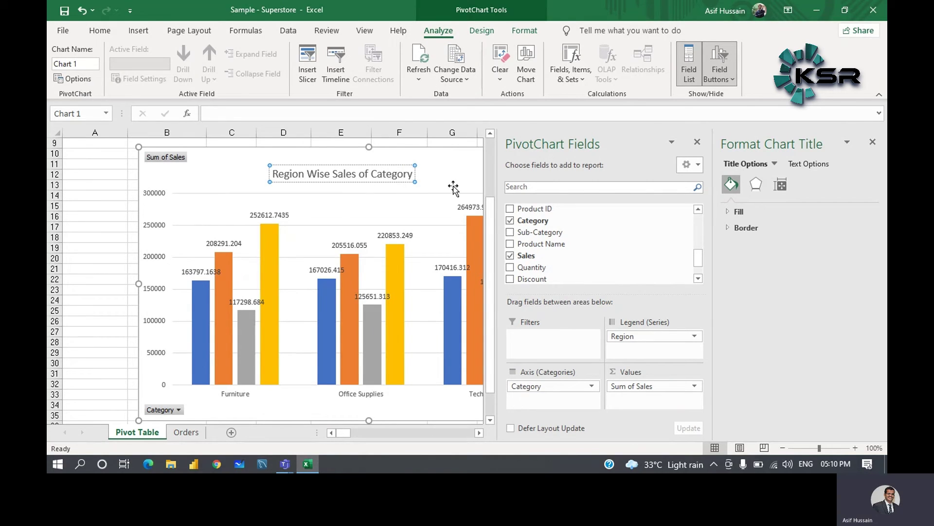
Give the chart title a solid line border and deselect the chart
{"action": "left_click", "coordinate": [735, 227]}
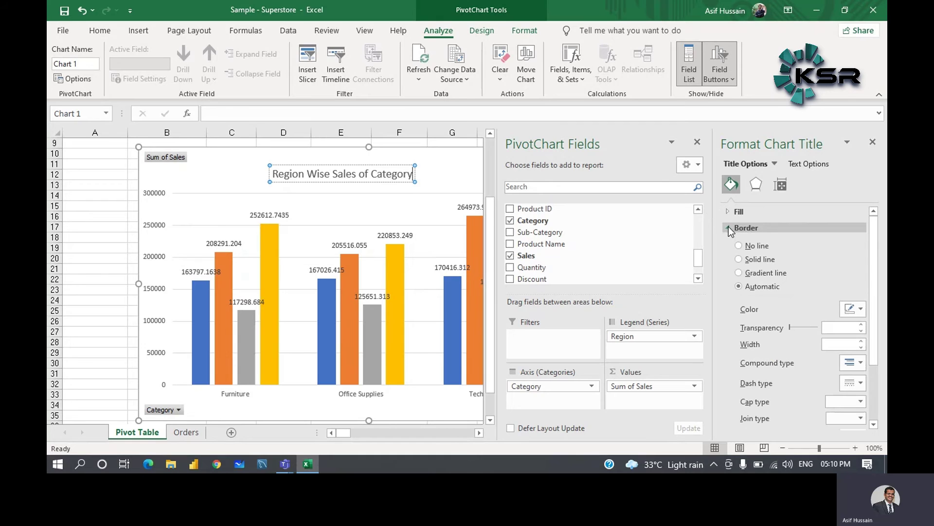
{"action": "left_click", "coordinate": [739, 259]}
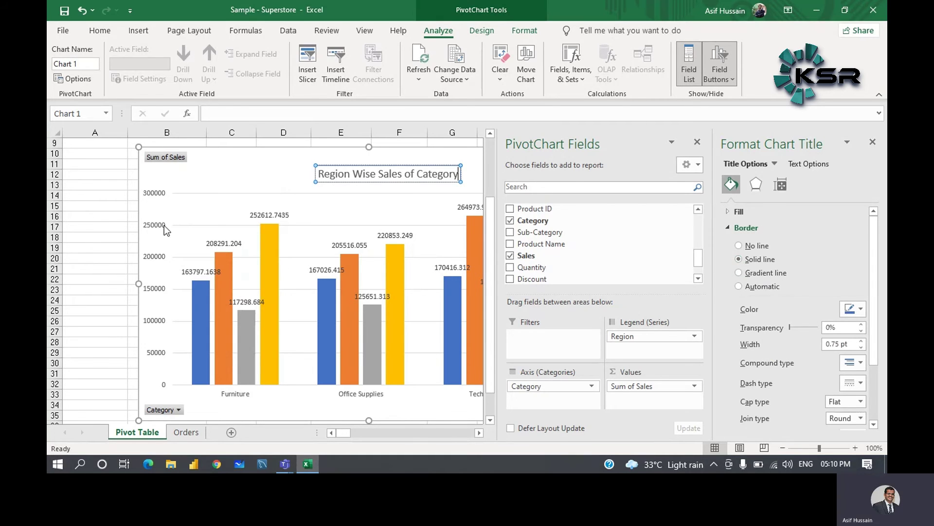
{"action": "left_click", "coordinate": [88, 214]}
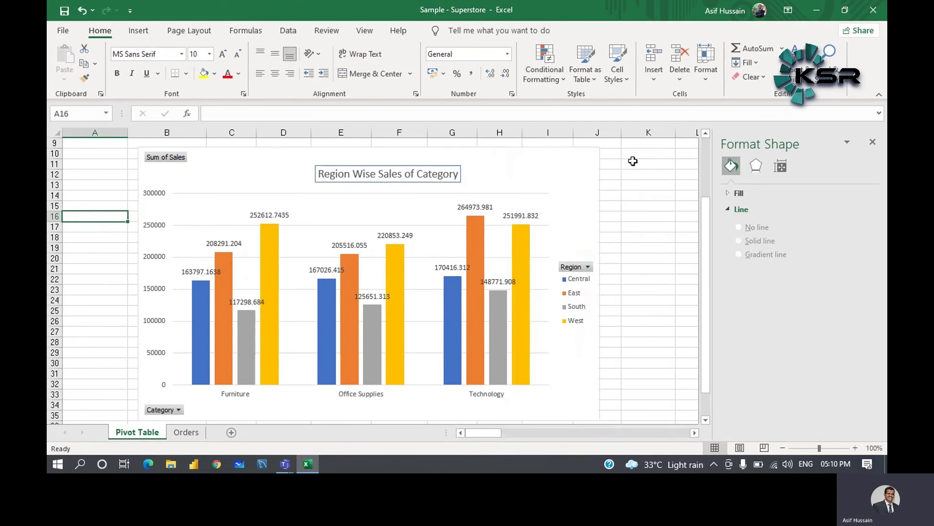
Review the PivotTable, its chart and the source data on the Orders sheet, closing the formatting pane and returning to the Pivot Table sheet
{"action": "scroll", "coordinate": [608, 225], "scroll_direction": "up", "scroll_amount": 3}
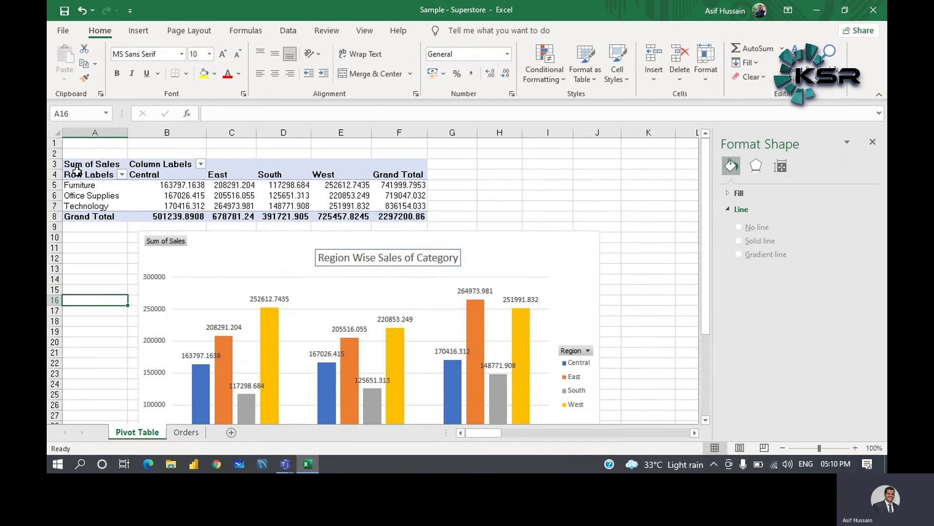
{"action": "scroll", "coordinate": [428, 187], "scroll_direction": "down", "scroll_amount": 3}
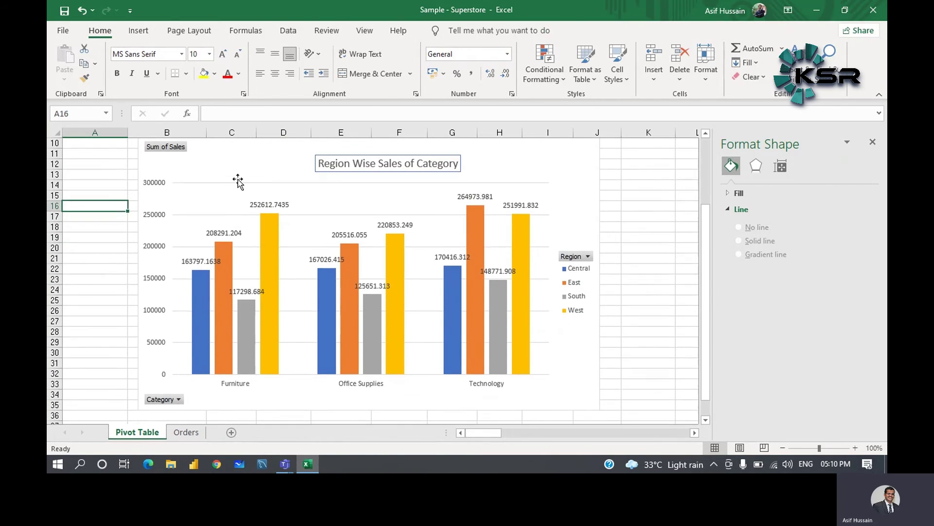
{"action": "scroll", "coordinate": [359, 245], "scroll_direction": "up", "scroll_amount": 3}
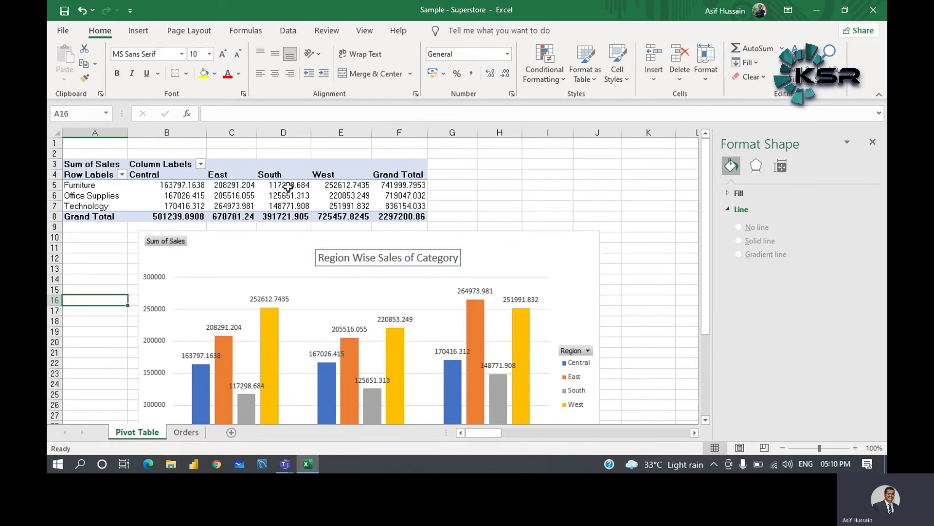
{"action": "scroll", "coordinate": [312, 189], "scroll_direction": "down", "scroll_amount": 2}
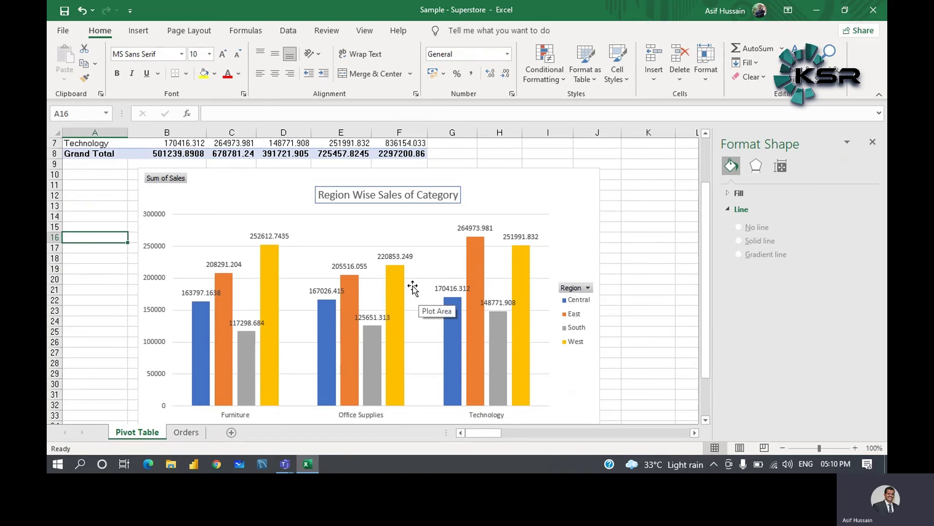
{"action": "left_click", "coordinate": [189, 432]}
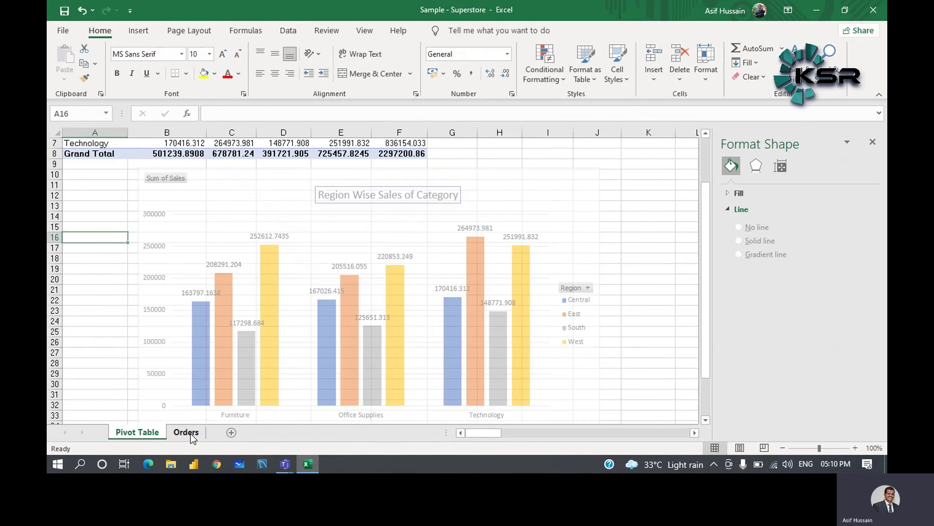
{"action": "left_click", "coordinate": [873, 141]}
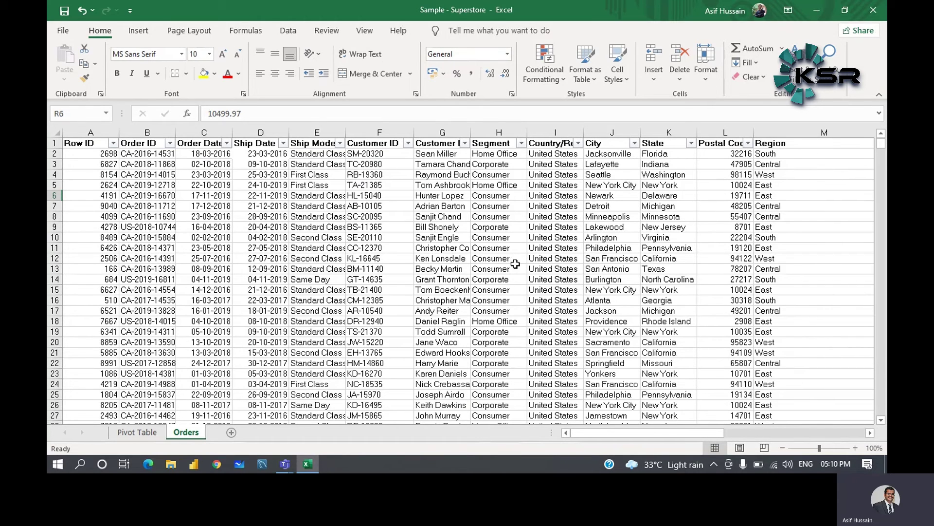
{"action": "left_click", "coordinate": [137, 432]}
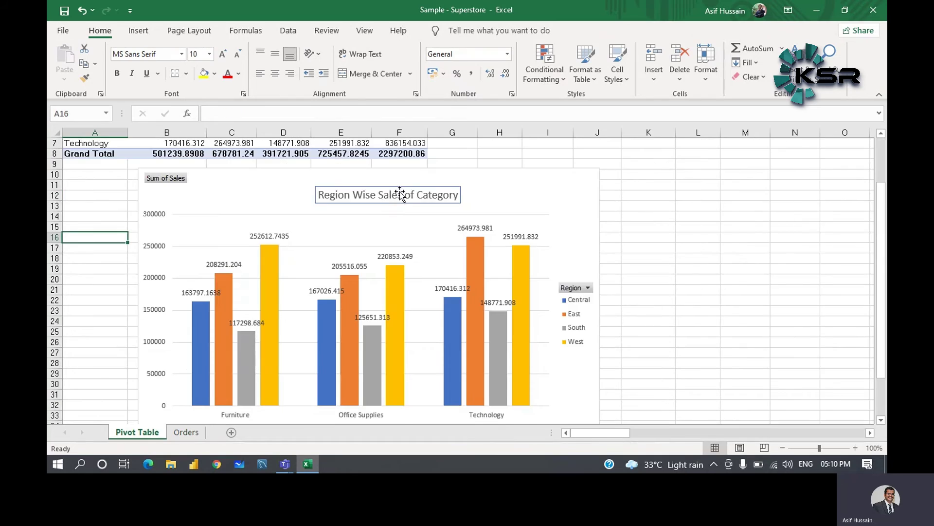
Review the PivotTable and its chart against the source data on the Orders sheet, then return to the Pivot Table sheet
{"action": "scroll", "coordinate": [290, 155], "scroll_direction": "up", "scroll_amount": 2}
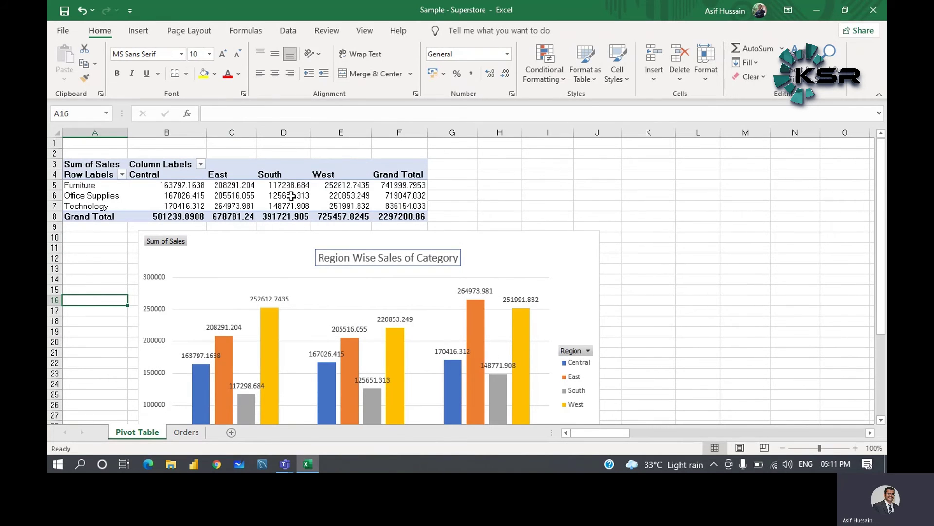
{"action": "scroll", "coordinate": [290, 196], "scroll_direction": "down", "scroll_amount": 2}
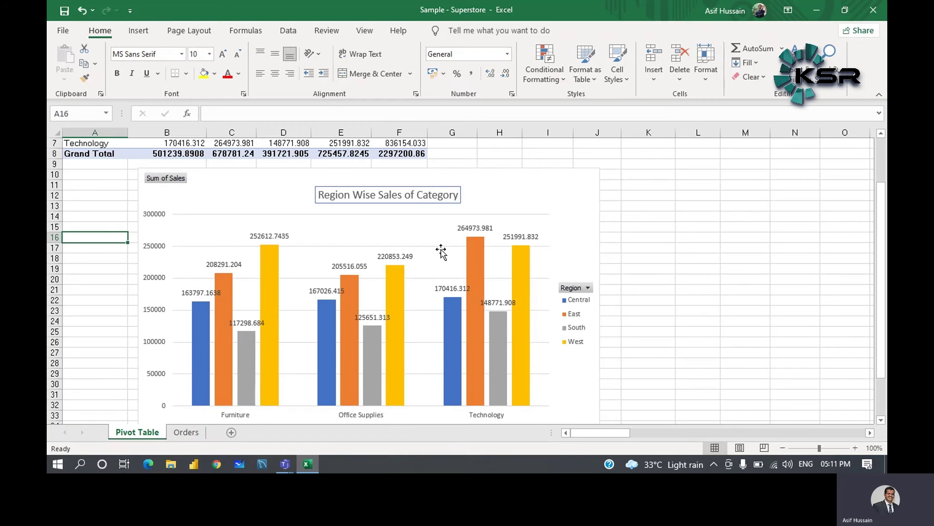
{"action": "scroll", "coordinate": [442, 250], "scroll_direction": "down", "scroll_amount": 2}
{"action": "scroll", "coordinate": [442, 249], "scroll_direction": "up", "scroll_amount": 4}
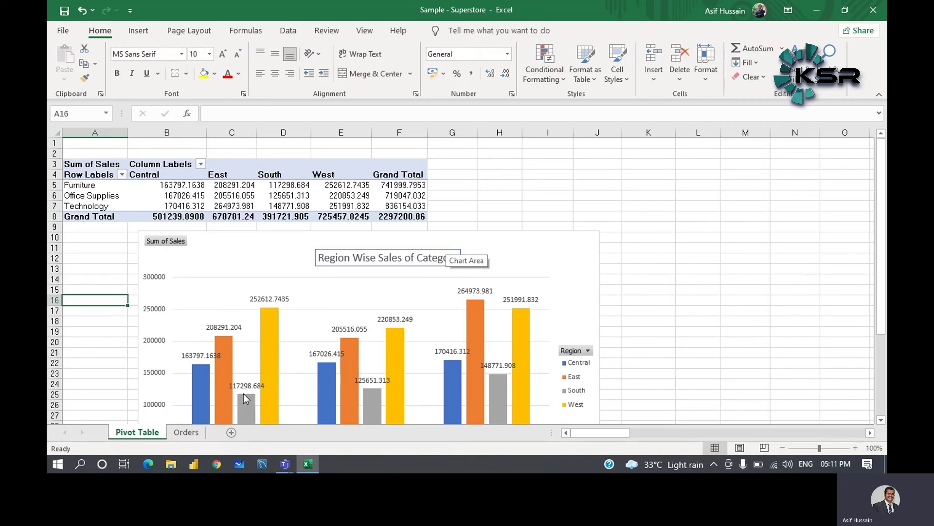
{"action": "left_click", "coordinate": [186, 432]}
{"action": "left_click", "coordinate": [449, 228]}
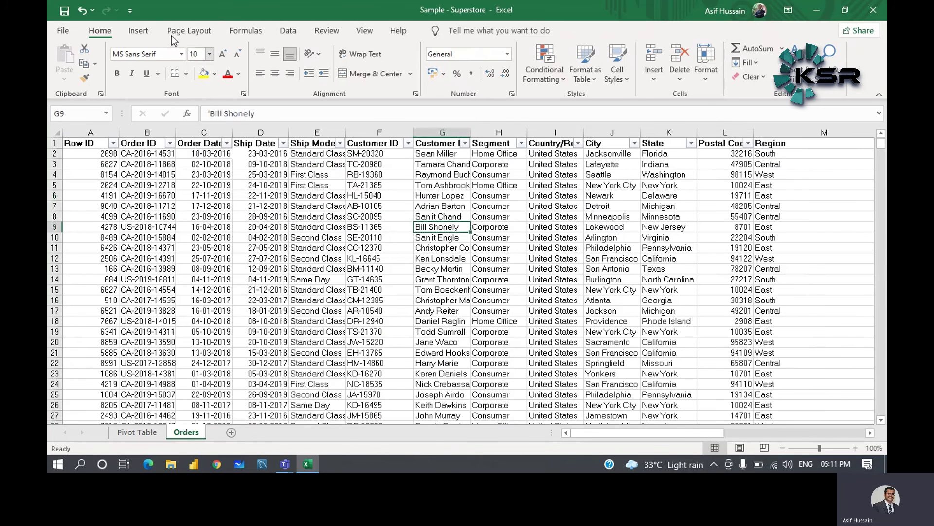
{"action": "left_click", "coordinate": [138, 30]}
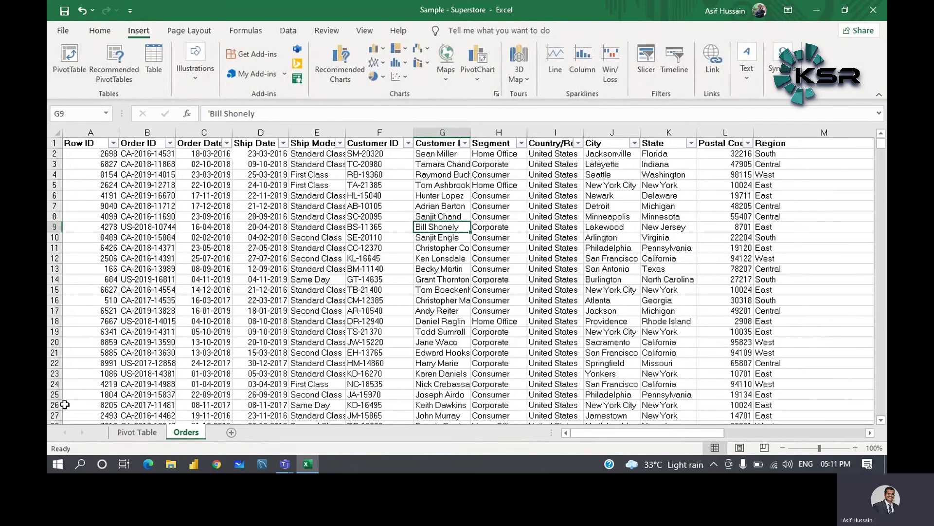
{"action": "left_click", "coordinate": [121, 432]}
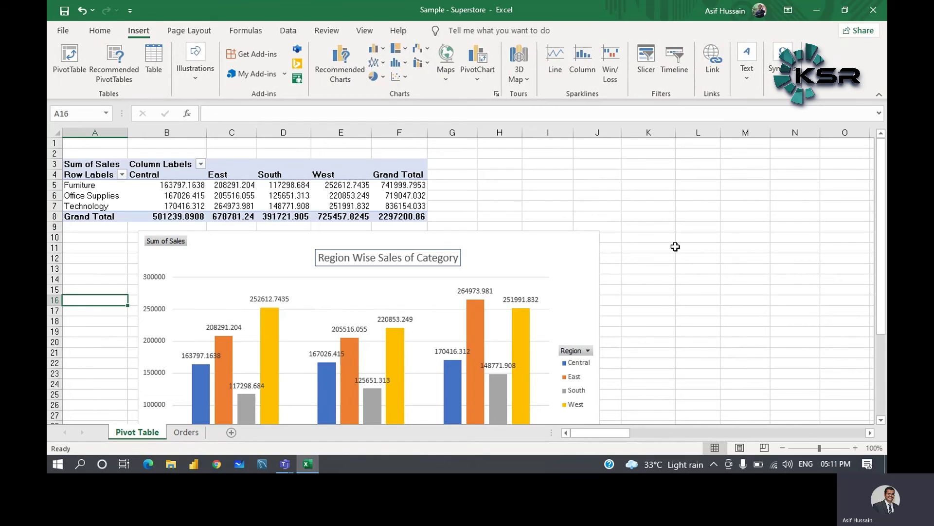
Try Quantity as a second row field below Category, examine the PivotTable and chart, and remove the field again
{"action": "left_click", "coordinate": [412, 170]}
{"action": "left_click", "coordinate": [382, 164]}
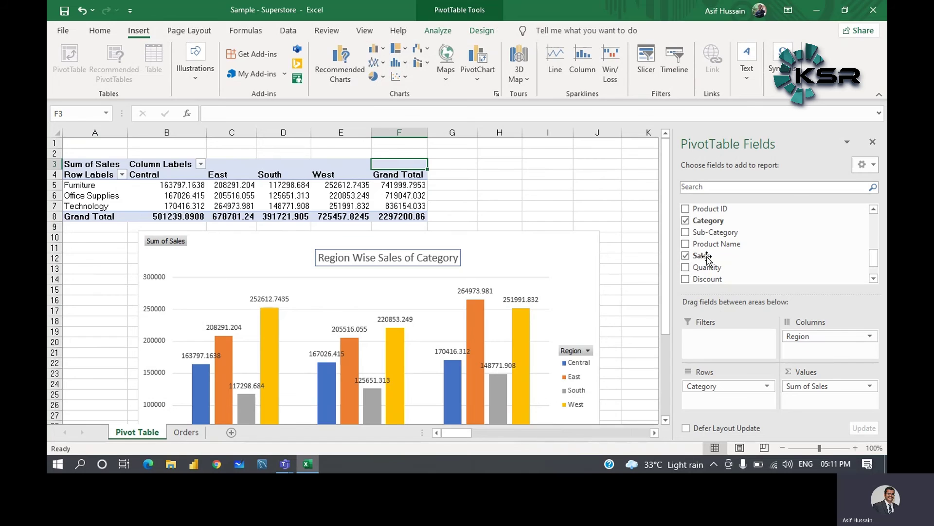
{"action": "scroll", "coordinate": [710, 251], "scroll_direction": "down", "scroll_amount": 1}
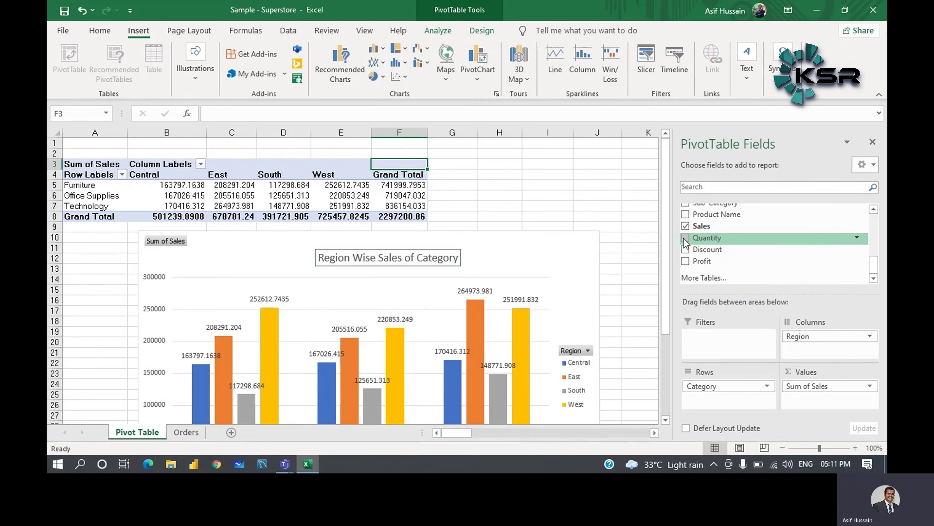
{"action": "left_click_drag", "start_coordinate": [685, 238], "coordinate": [703, 397]}
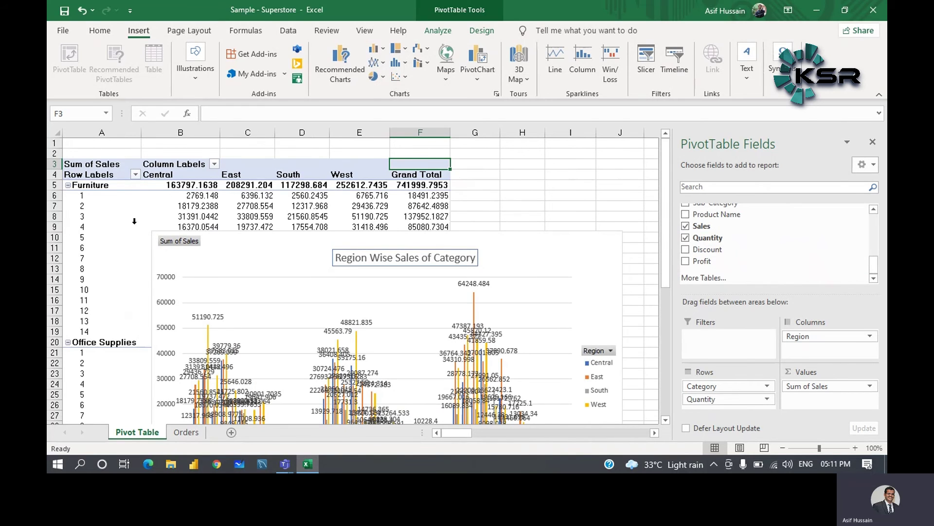
{"action": "scroll", "coordinate": [504, 193], "scroll_direction": "down", "scroll_amount": 1}
{"action": "scroll", "coordinate": [504, 194], "scroll_direction": "down", "scroll_amount": 1}
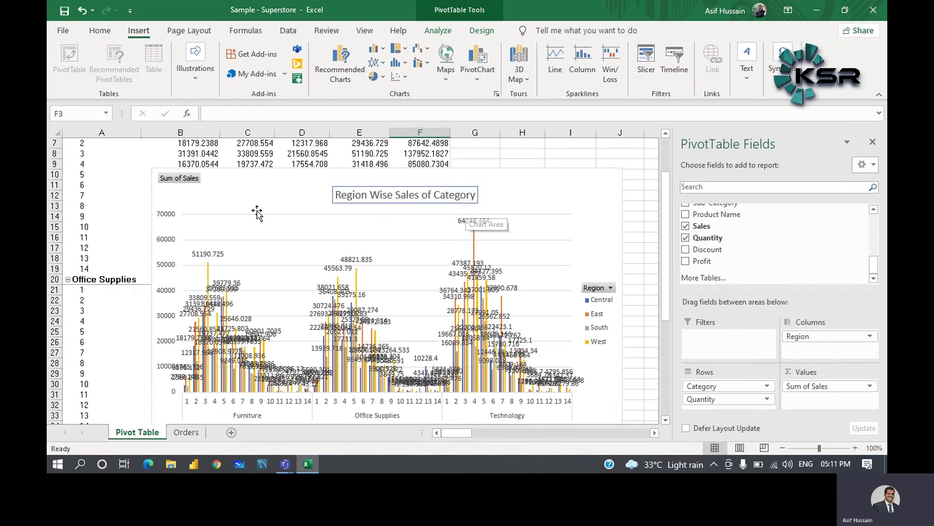
{"action": "scroll", "coordinate": [500, 218], "scroll_direction": "up", "scroll_amount": 2}
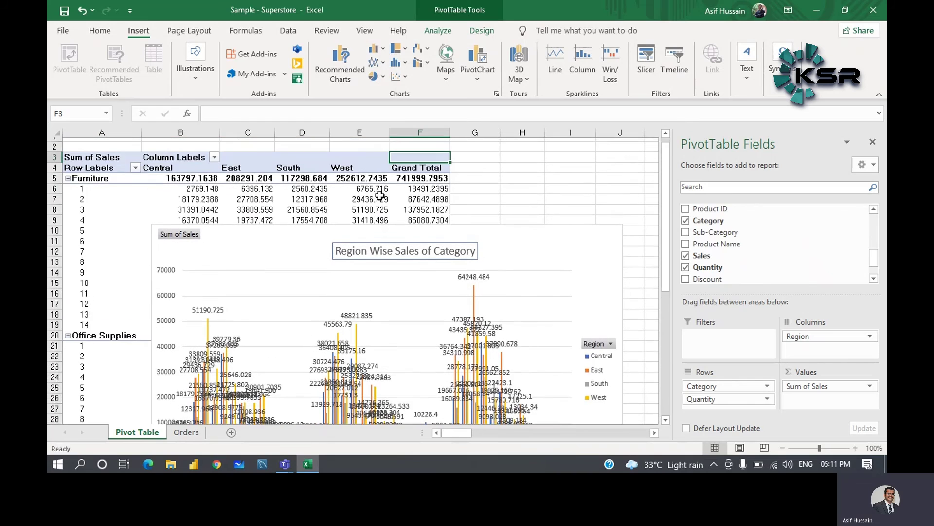
{"action": "scroll", "coordinate": [521, 200], "scroll_direction": "down", "scroll_amount": 2}
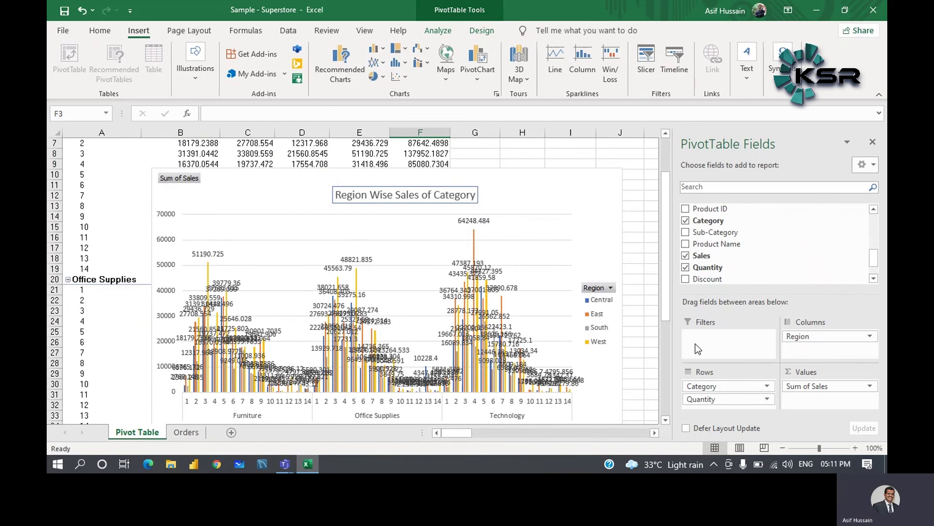
{"action": "left_click", "coordinate": [719, 398]}
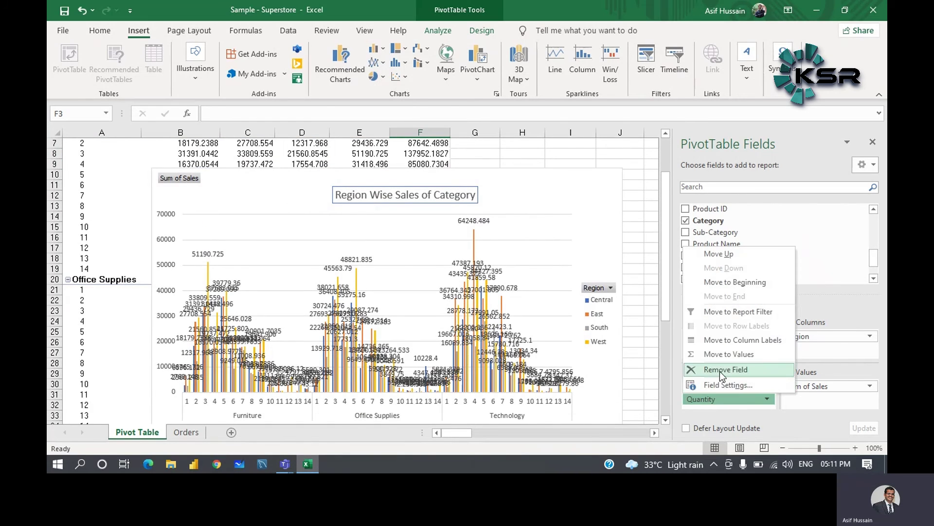
{"action": "left_click", "coordinate": [720, 371]}
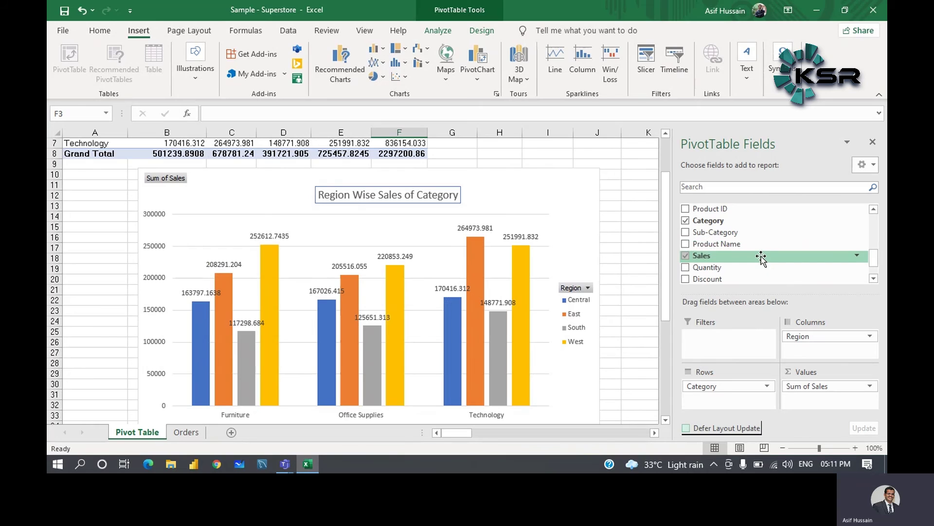
Try Profit as a second row field below Category, dismissing the data label warning, and remove the field again
{"action": "scroll", "coordinate": [761, 244], "scroll_direction": "down", "scroll_amount": 2}
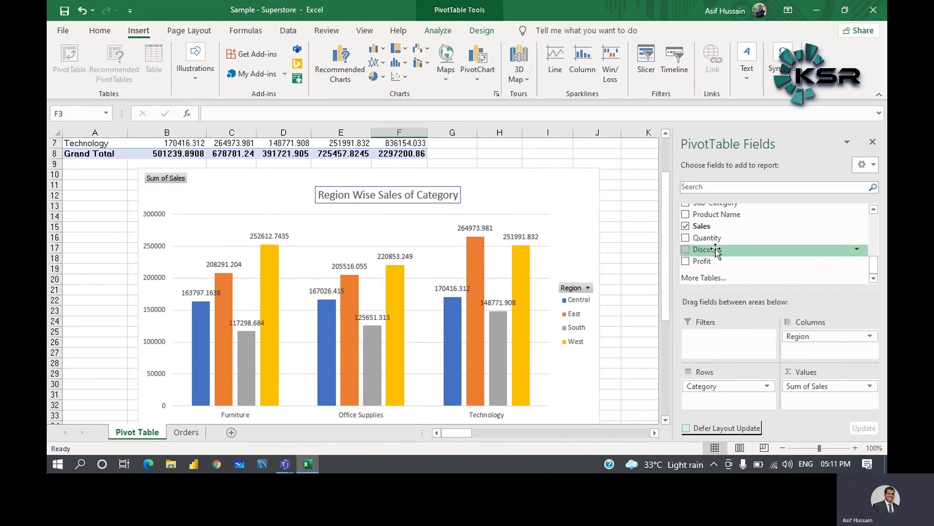
{"action": "scroll", "coordinate": [711, 221], "scroll_direction": "up", "scroll_amount": 1}
{"action": "scroll", "coordinate": [710, 234], "scroll_direction": "down", "scroll_amount": 1}
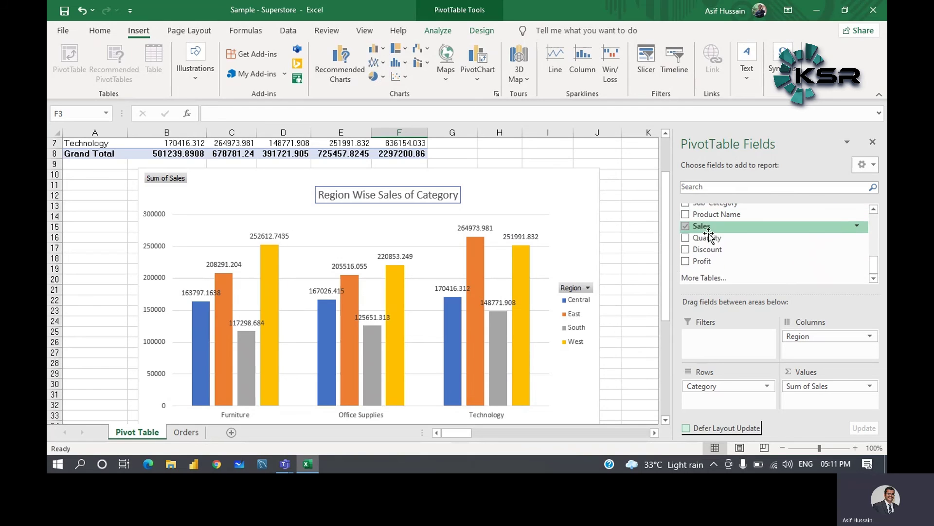
{"action": "left_click_drag", "start_coordinate": [689, 263], "coordinate": [710, 396]}
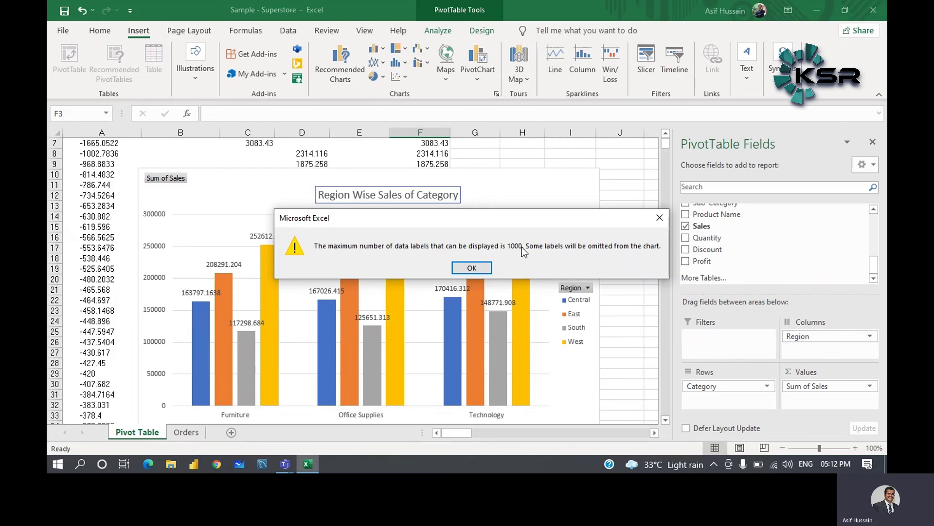
{"action": "left_click", "coordinate": [655, 219]}
{"action": "left_click_drag", "start_coordinate": [702, 261], "coordinate": [720, 396]}
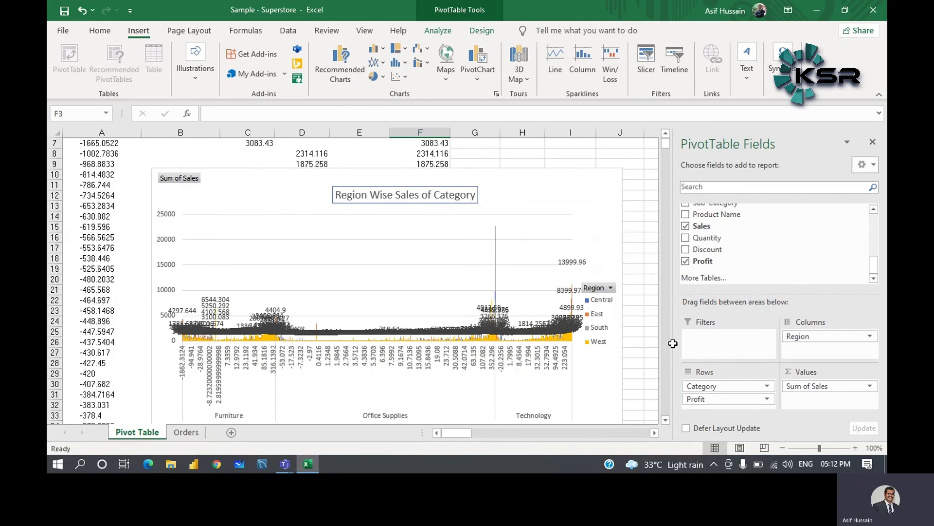
{"action": "left_click", "coordinate": [744, 400]}
{"action": "left_click", "coordinate": [729, 369]}
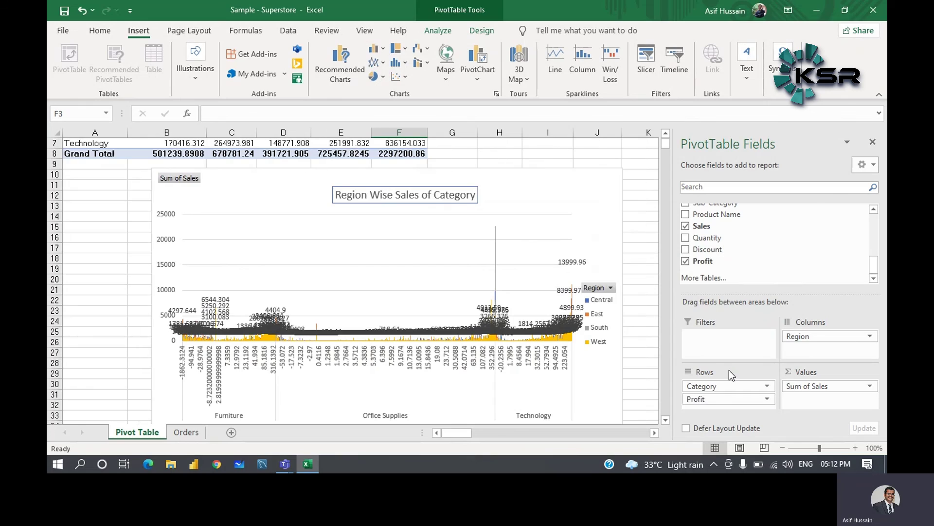
Look through the available PivotTable fields and the Orders sheet columns for another grouping field, returning to the Pivot Table sheet
{"action": "scroll", "coordinate": [759, 231], "scroll_direction": "up", "scroll_amount": 4}
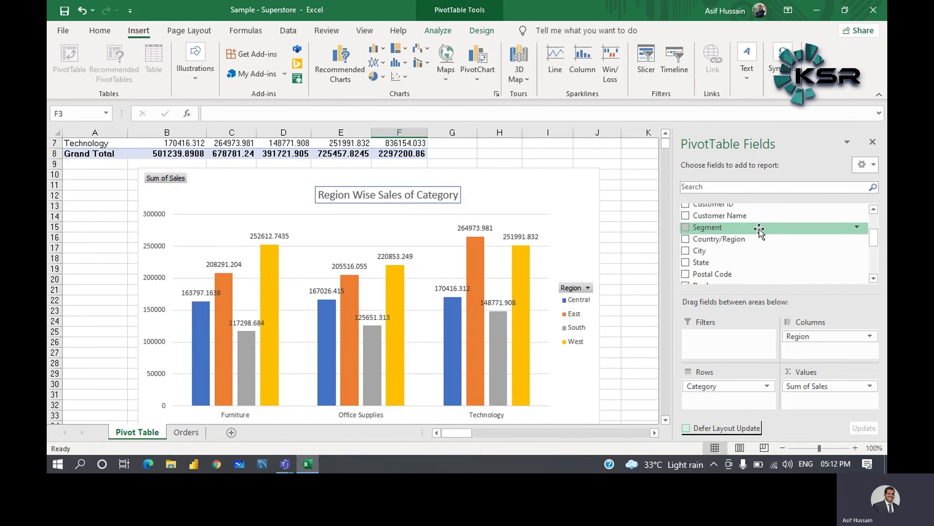
{"action": "scroll", "coordinate": [759, 231], "scroll_direction": "down", "scroll_amount": 1}
{"action": "scroll", "coordinate": [760, 229], "scroll_direction": "up", "scroll_amount": 2}
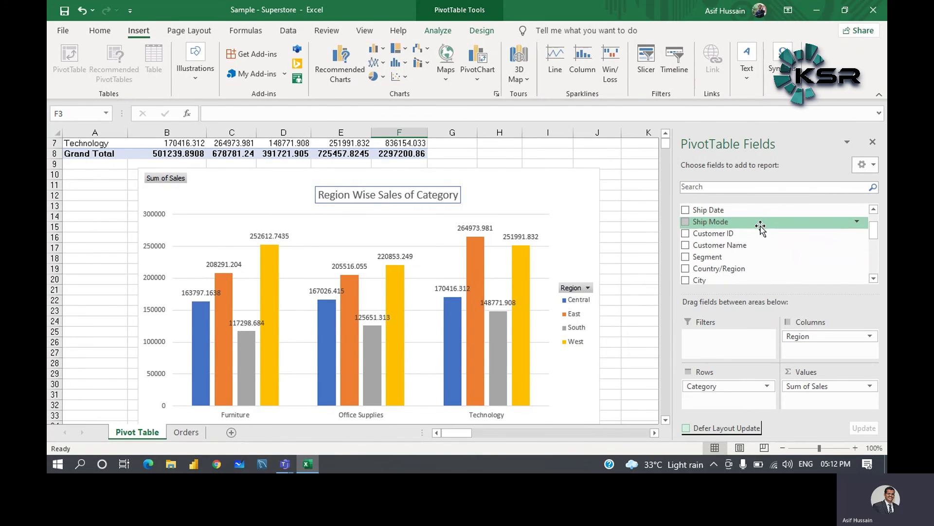
{"action": "scroll", "coordinate": [761, 228], "scroll_direction": "up", "scroll_amount": 1}
{"action": "scroll", "coordinate": [761, 229], "scroll_direction": "down", "scroll_amount": 2}
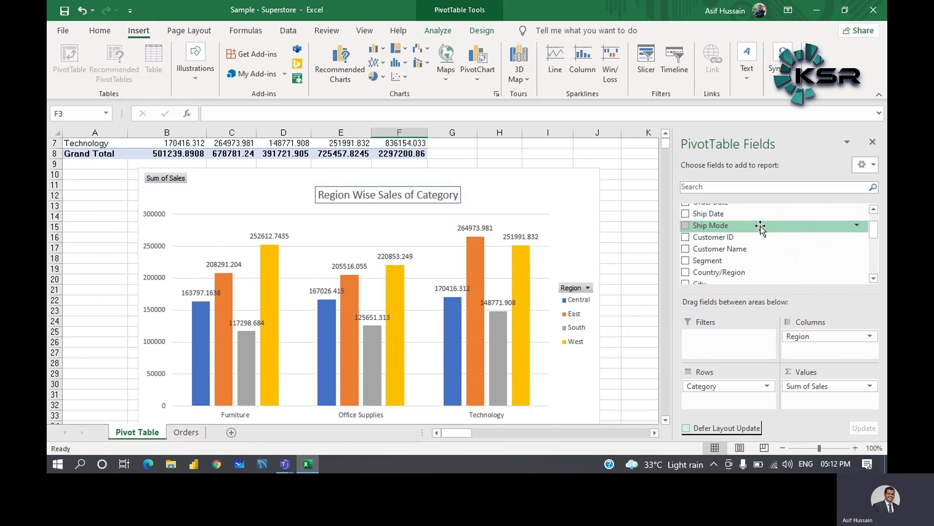
{"action": "scroll", "coordinate": [756, 225], "scroll_direction": "down", "scroll_amount": 2}
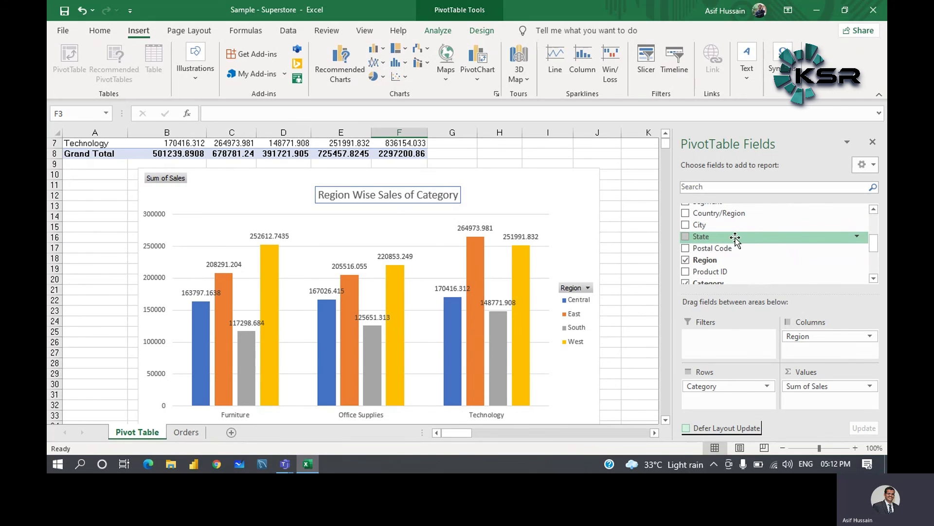
{"action": "left_click", "coordinate": [179, 433]}
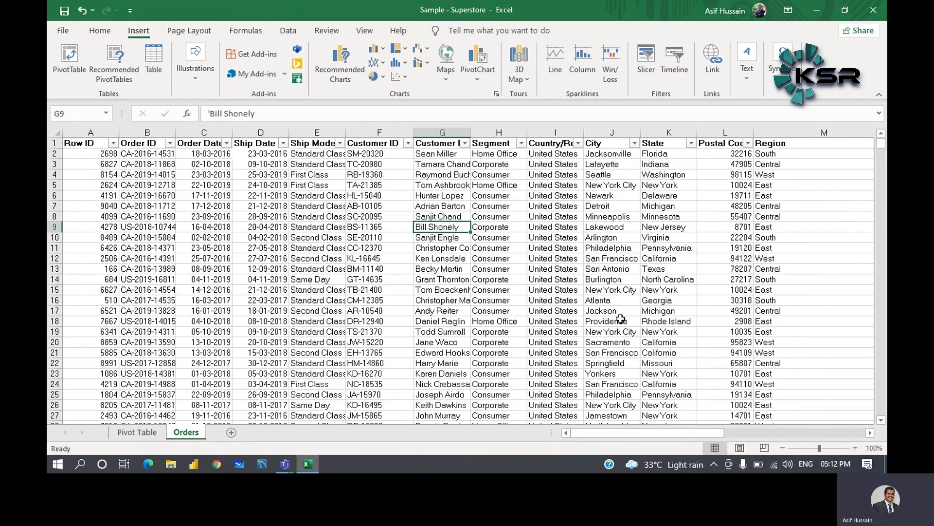
{"action": "left_click", "coordinate": [137, 432]}
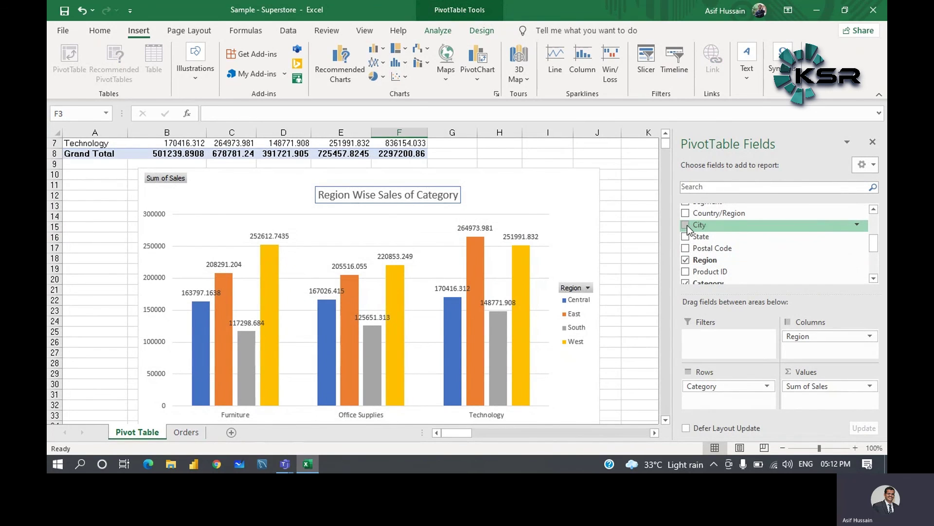
Try City as a second row field below Category, inspect the chart, and remove the field again
{"action": "left_click_drag", "start_coordinate": [686, 225], "coordinate": [699, 391]}
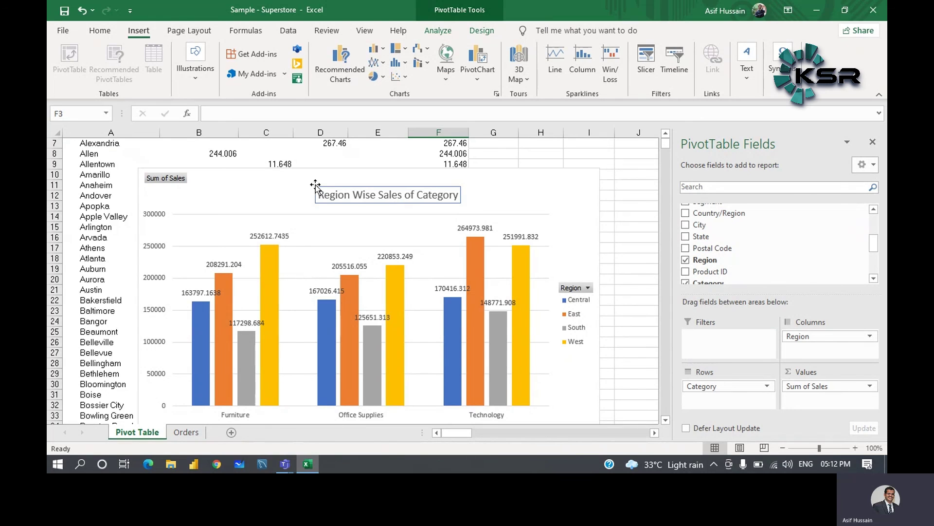
{"action": "scroll", "coordinate": [313, 184], "scroll_direction": "down", "scroll_amount": 2}
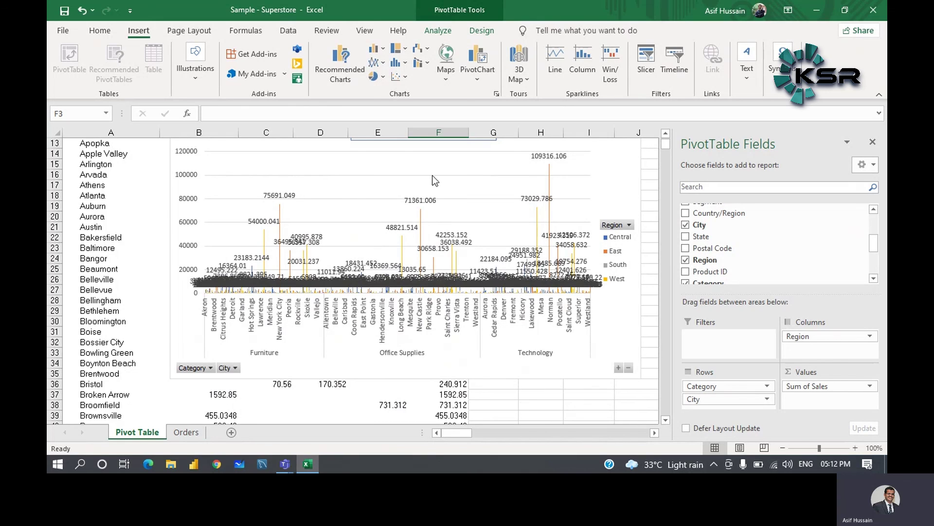
{"action": "left_click", "coordinate": [714, 399]}
{"action": "left_click", "coordinate": [714, 367]}
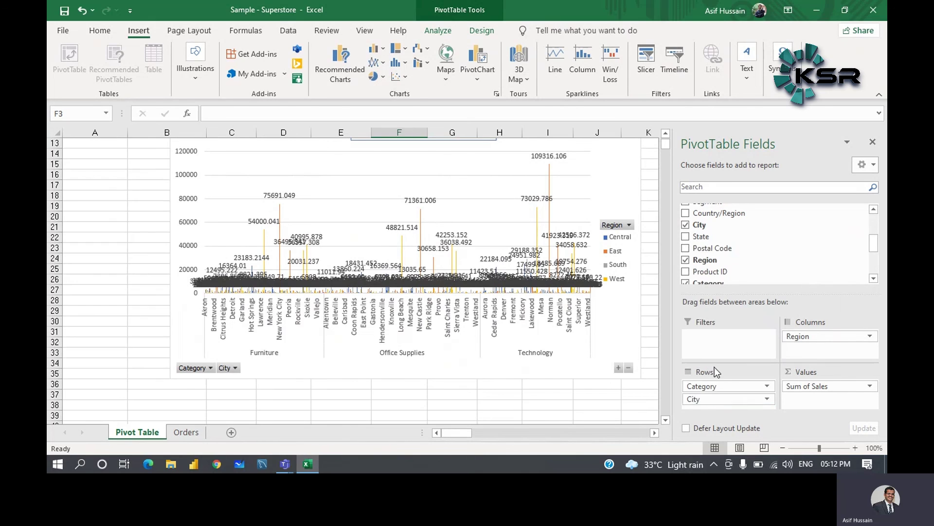
{"action": "scroll", "coordinate": [447, 306], "scroll_direction": "up", "scroll_amount": 4}
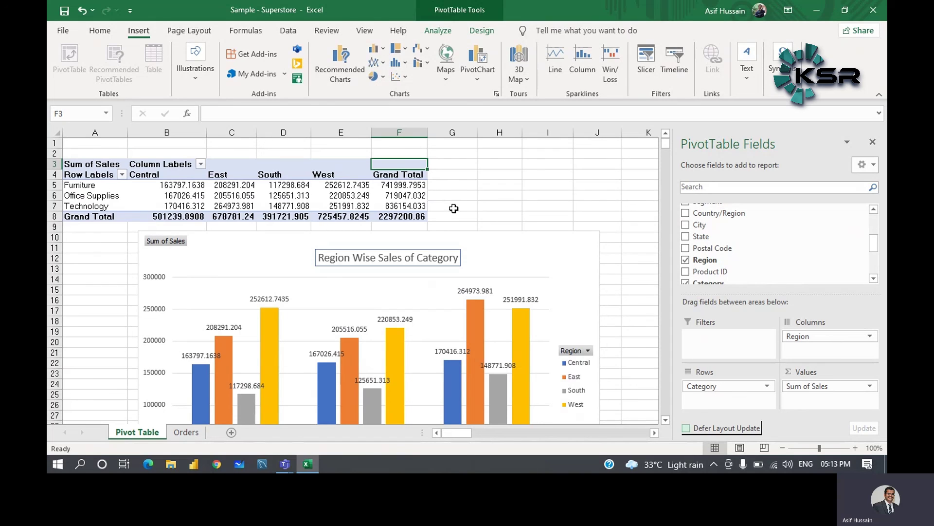
Compare the Orders source data with the PivotTable summary, deselect the PivotTable at cell H5, and view the whole chart
{"action": "left_click", "coordinate": [187, 432]}
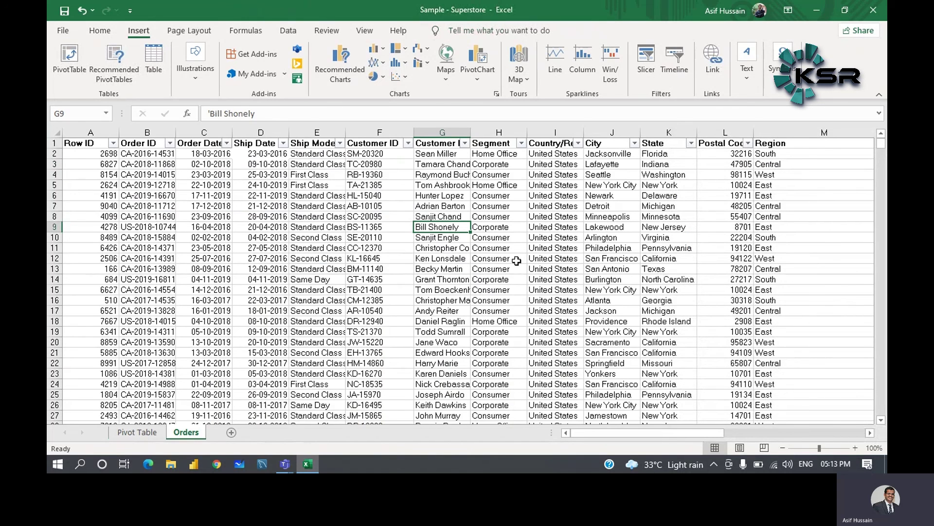
{"action": "left_click", "coordinate": [146, 433]}
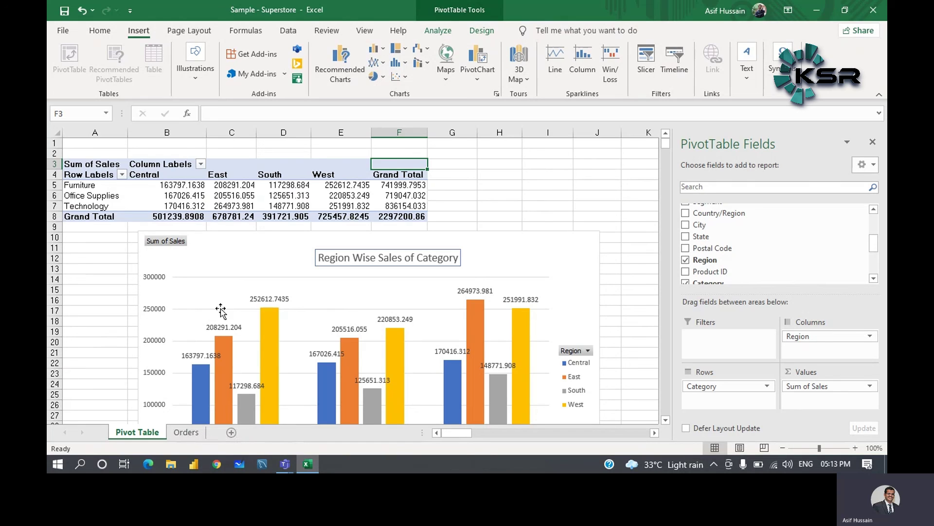
{"action": "left_click", "coordinate": [489, 189]}
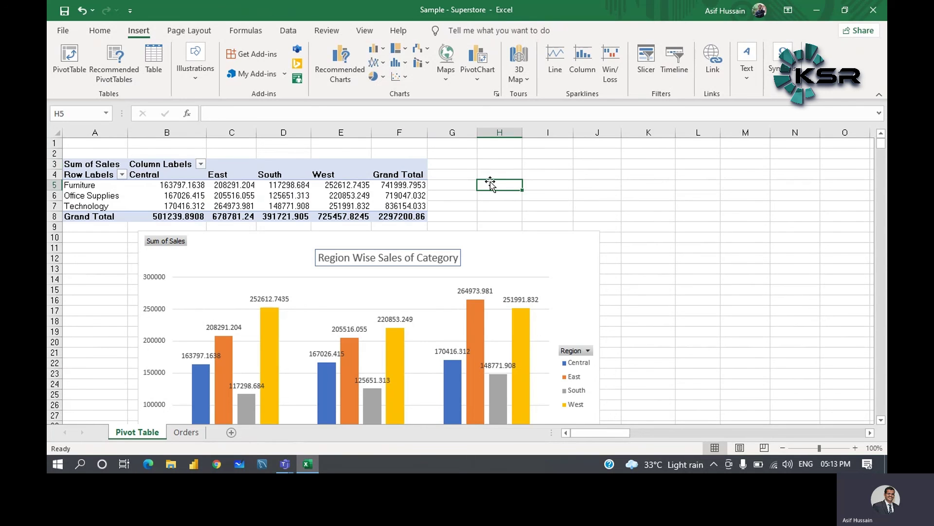
{"action": "scroll", "coordinate": [490, 182], "scroll_direction": "down", "scroll_amount": 3}
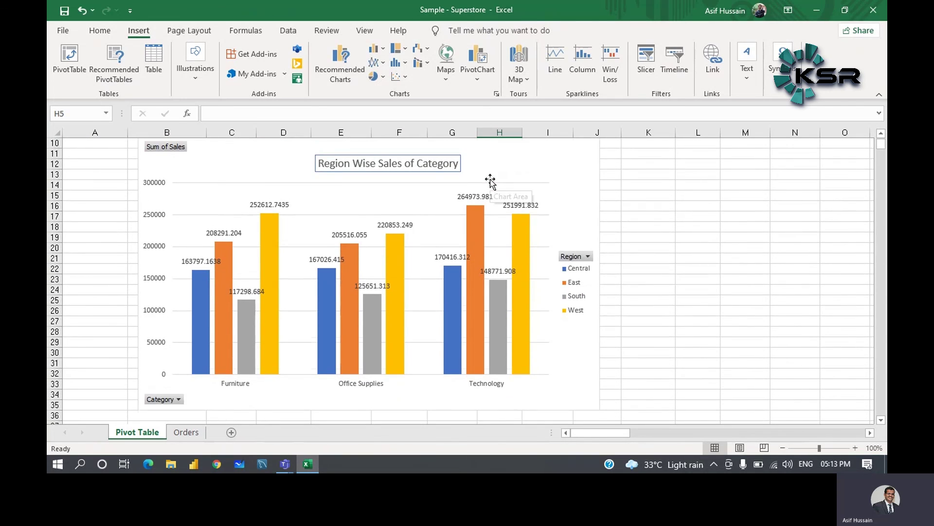
{"action": "scroll", "coordinate": [491, 182], "scroll_direction": "up", "scroll_amount": 1}
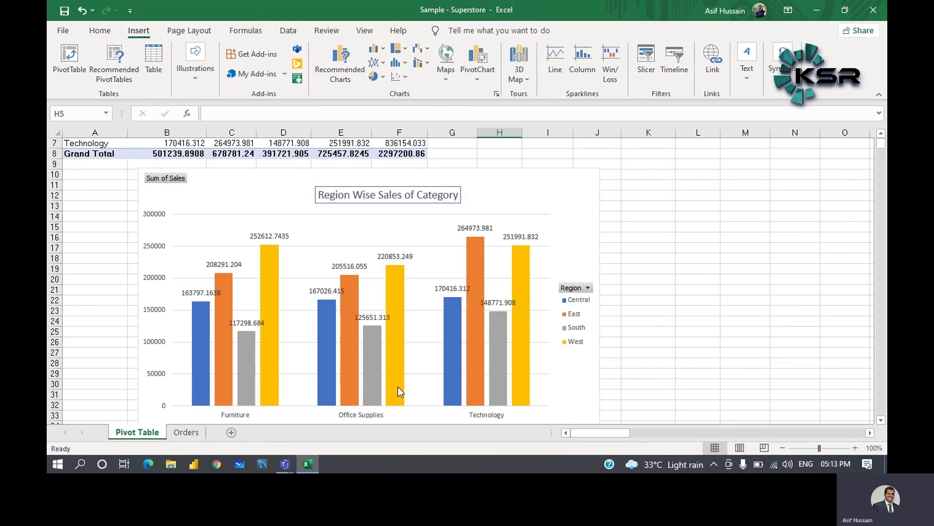
{"action": "mouse_move", "coordinate": [288, 463]}
{"action": "left_click", "coordinate": [301, 424]}
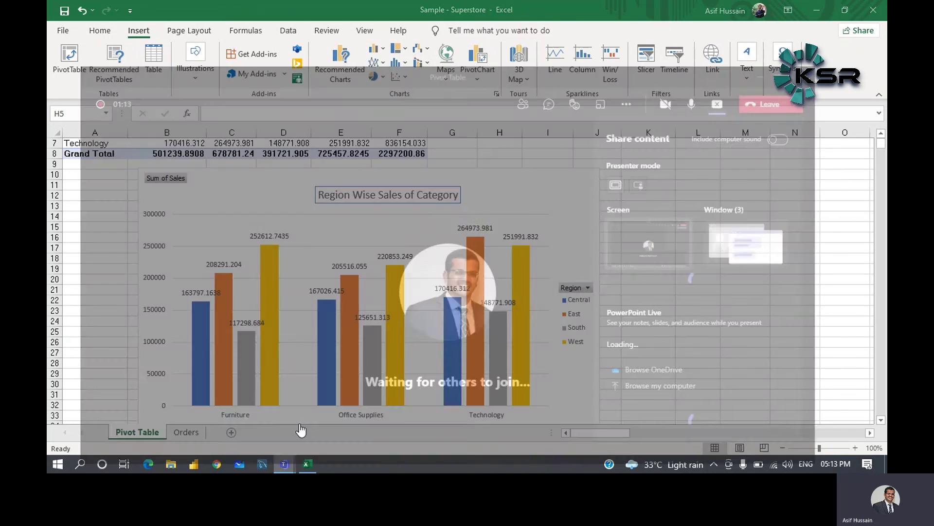
{"action": "left_click", "coordinate": [776, 44]}
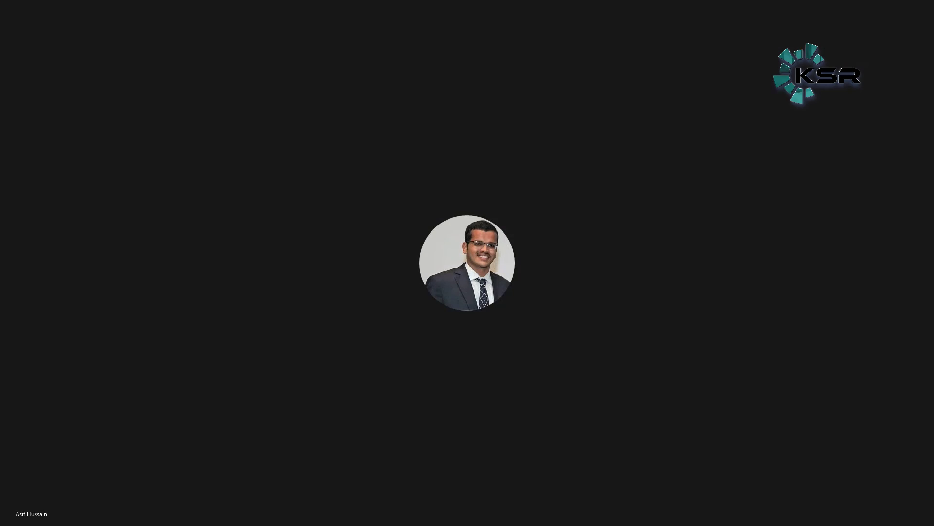